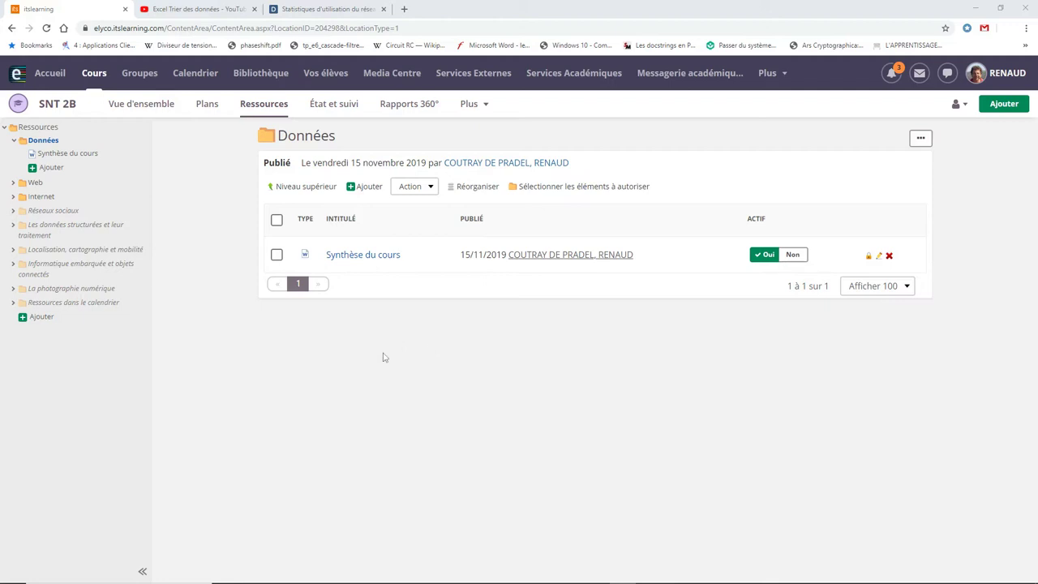
Step: Add a new Tâche to the Données folder and title it "Activité n°2"
click(373, 193)
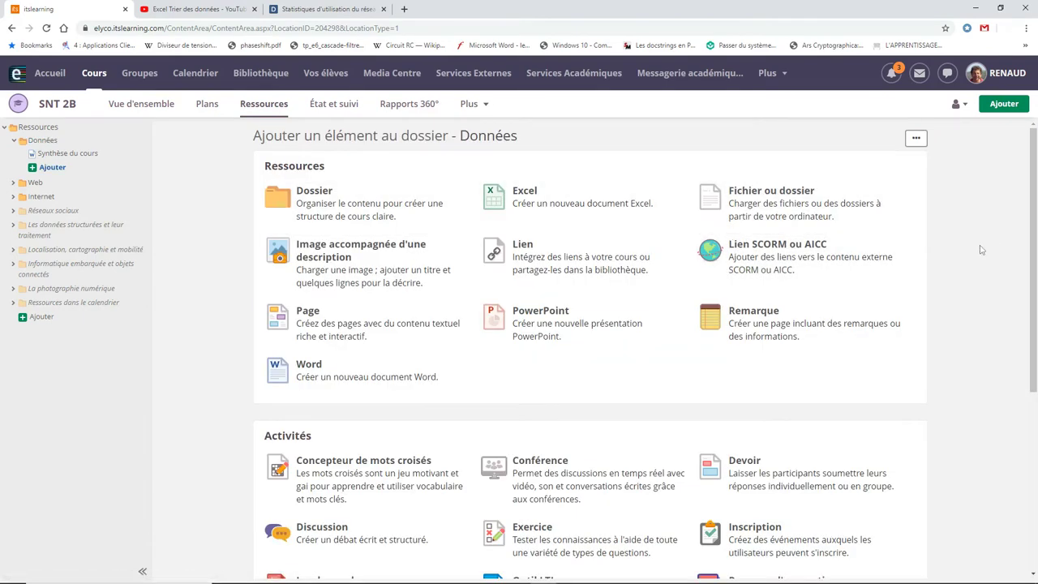
scroll(980, 249, down, 3)
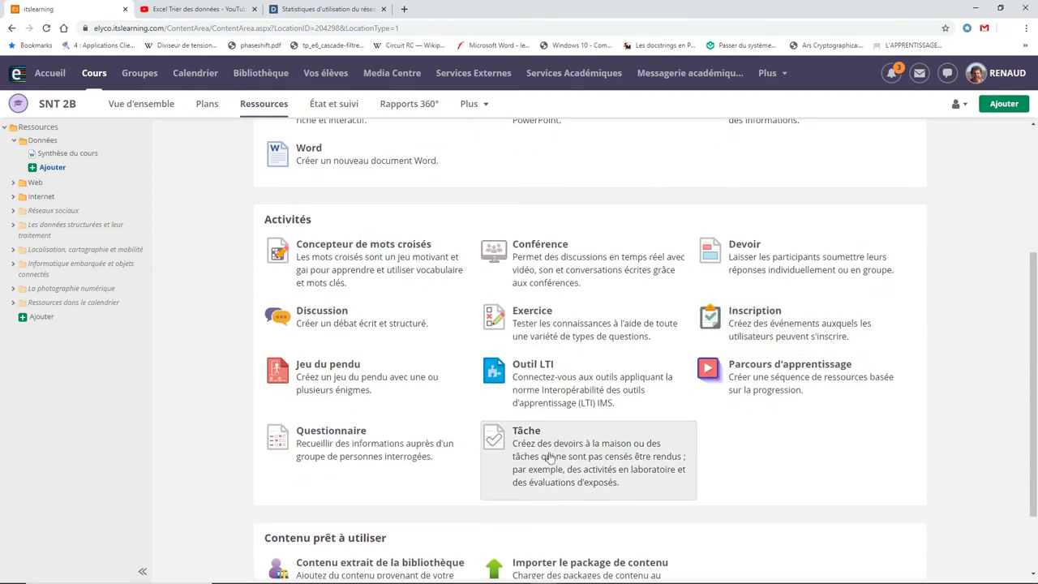
click(550, 458)
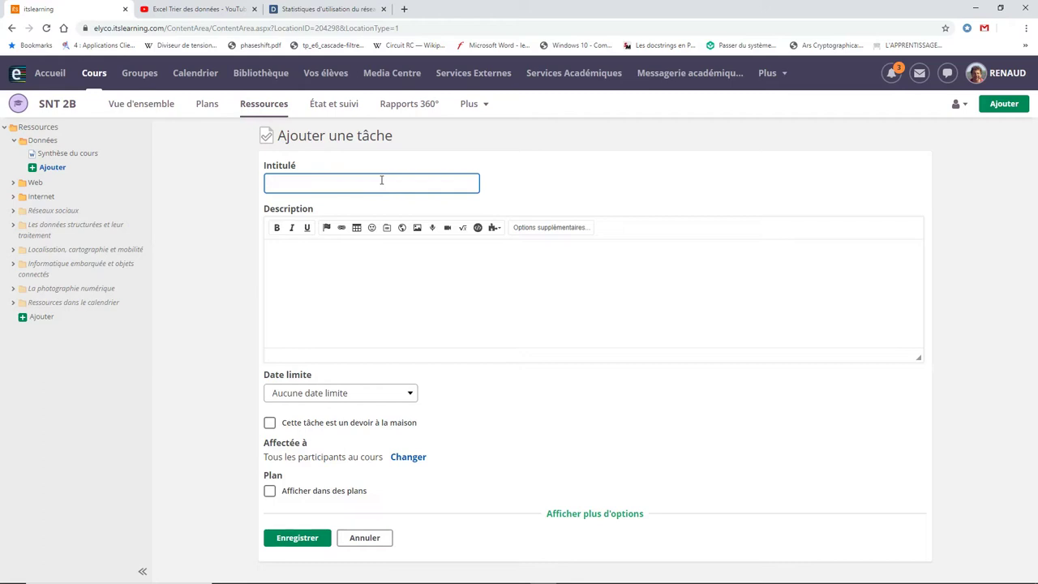
text(Activité n°2)
Step: Show the description editor's extra options and start a bulleted list with "Télécharger le fichier csv des statistiques en vous rendant sur cette page"
click(412, 286)
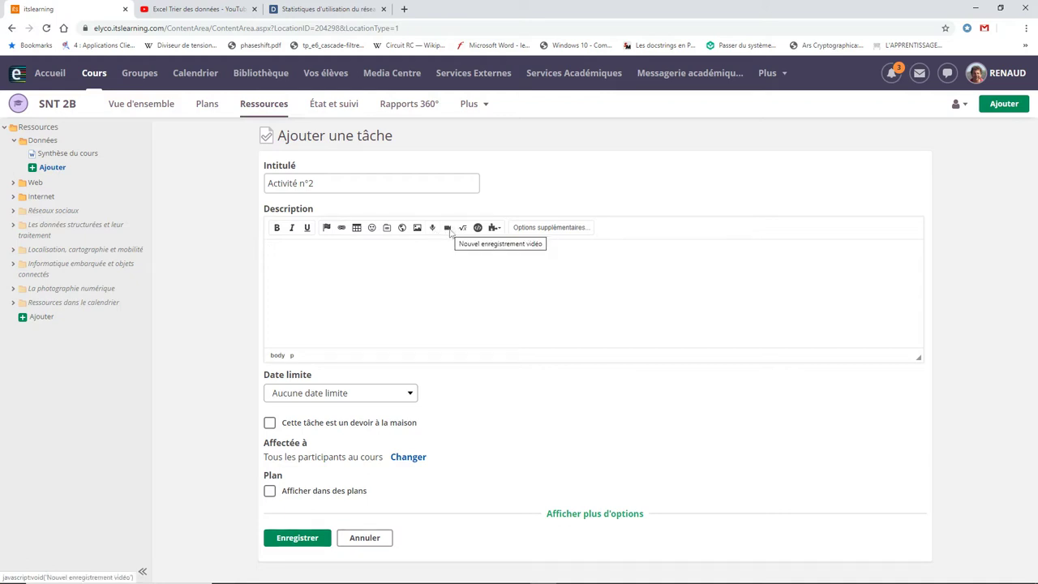
click(477, 229)
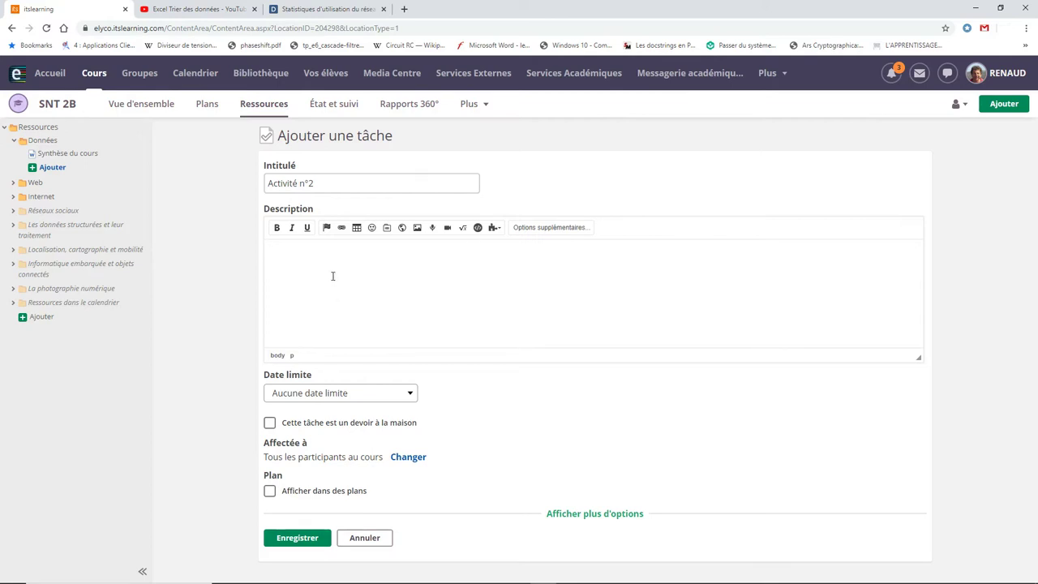
click(580, 228)
click(611, 228)
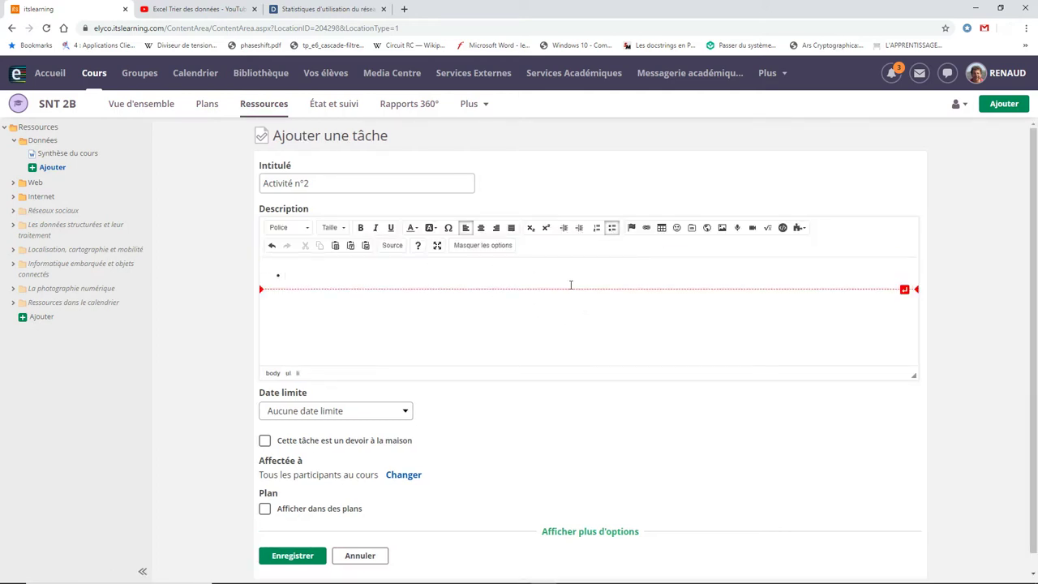
text(Télécharg)
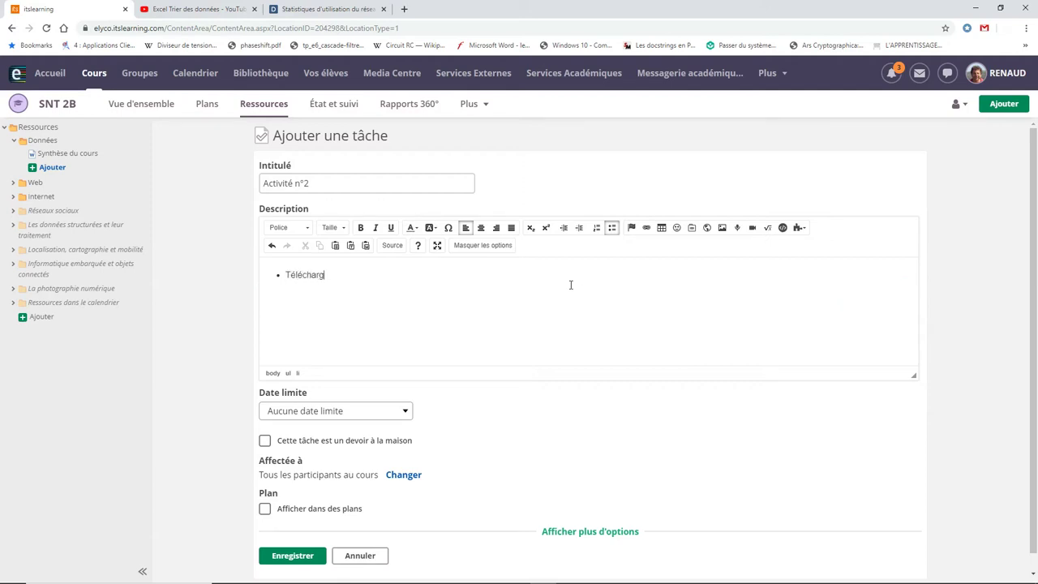
text(er le fichier csv des statistiques en vous rendant )
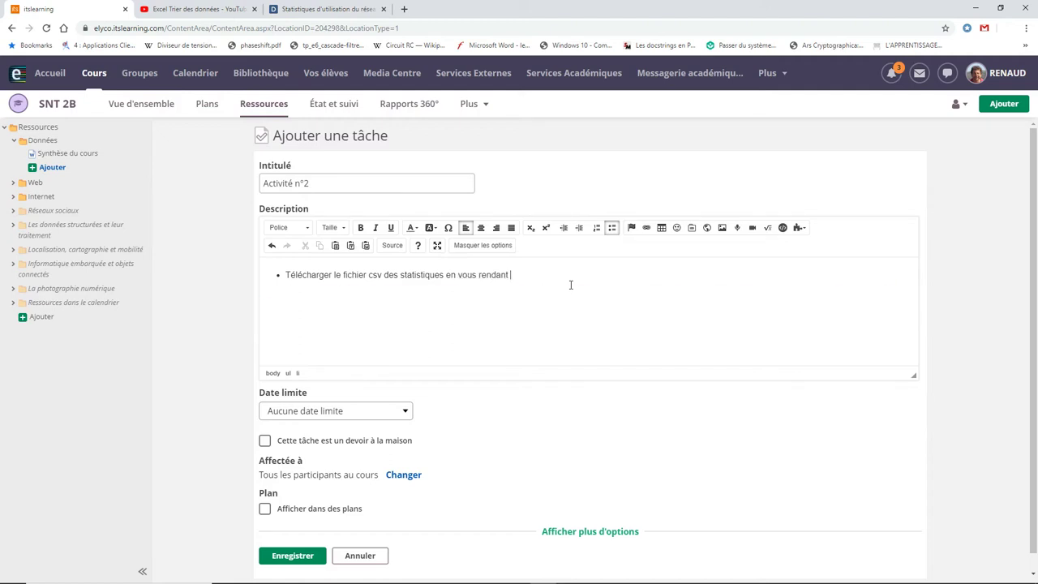
text(sur cette page)
Step: Link the words "rendant sur cette page" to the copied address of the data.gouv.fr Cigale wifi hotspot statistics page
drag(566, 275, 480, 277)
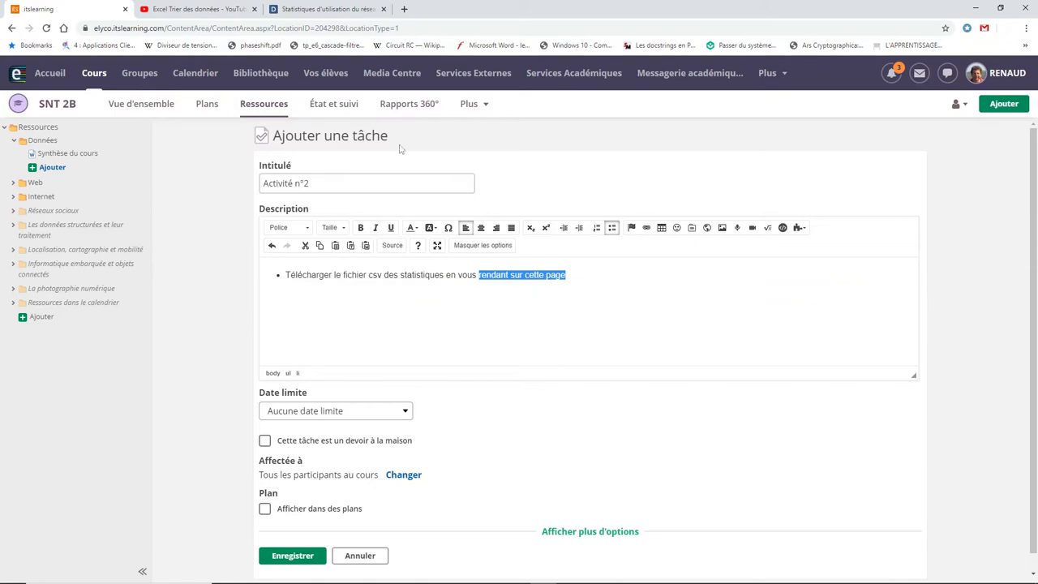
click(337, 9)
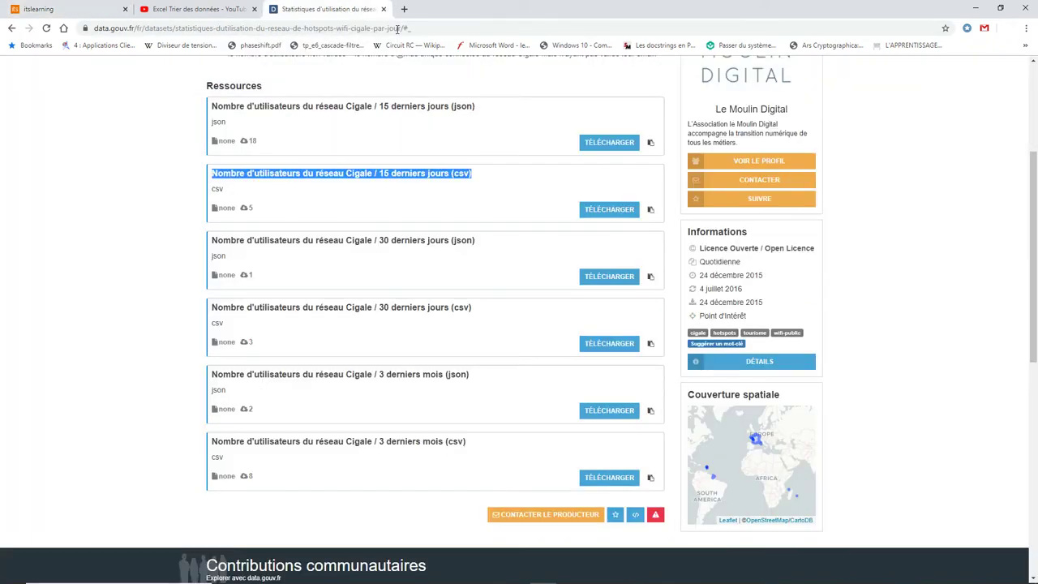
click(361, 29)
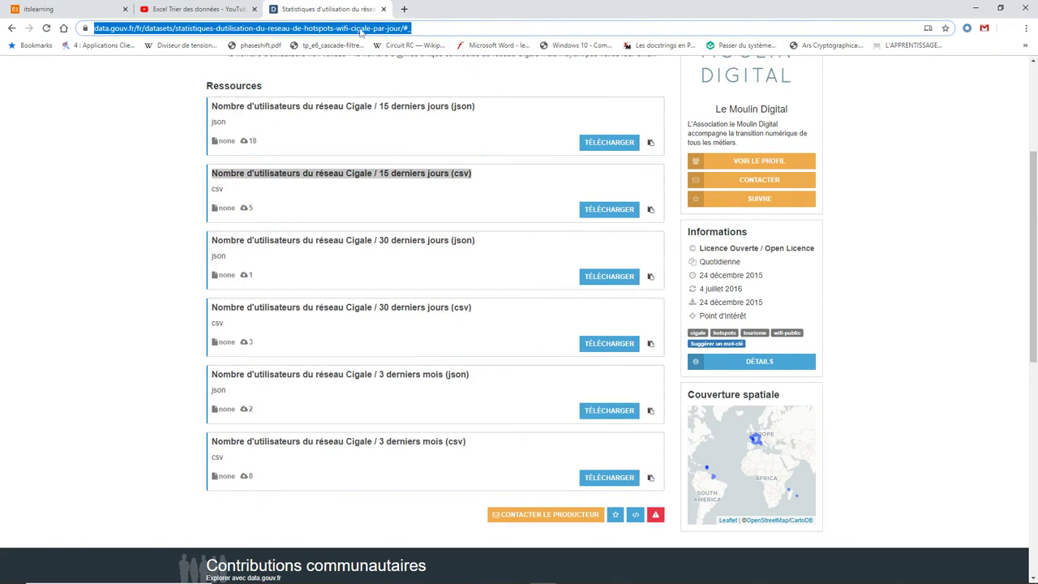
right_click(361, 31)
click(387, 105)
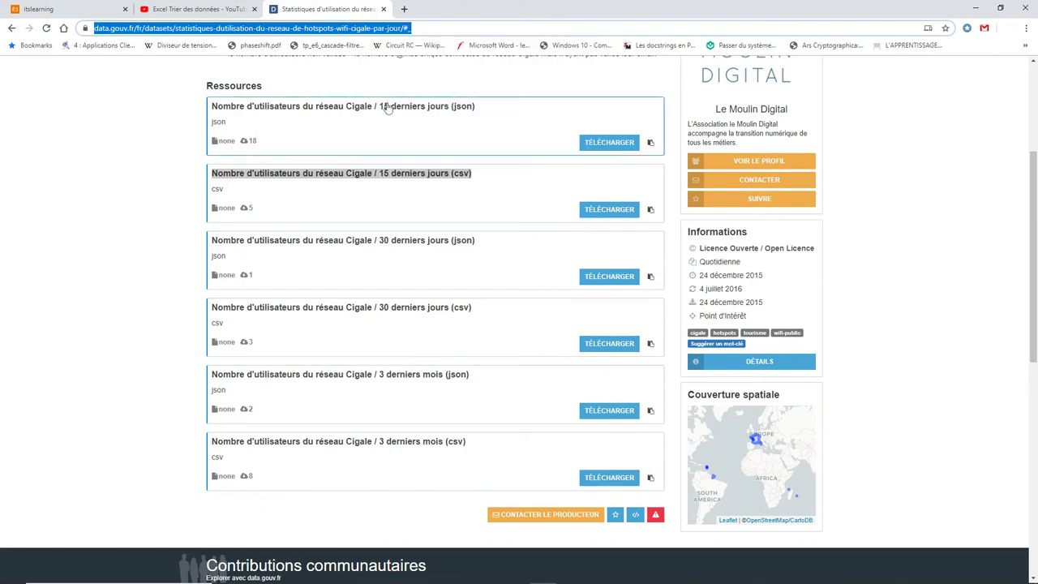
click(81, 9)
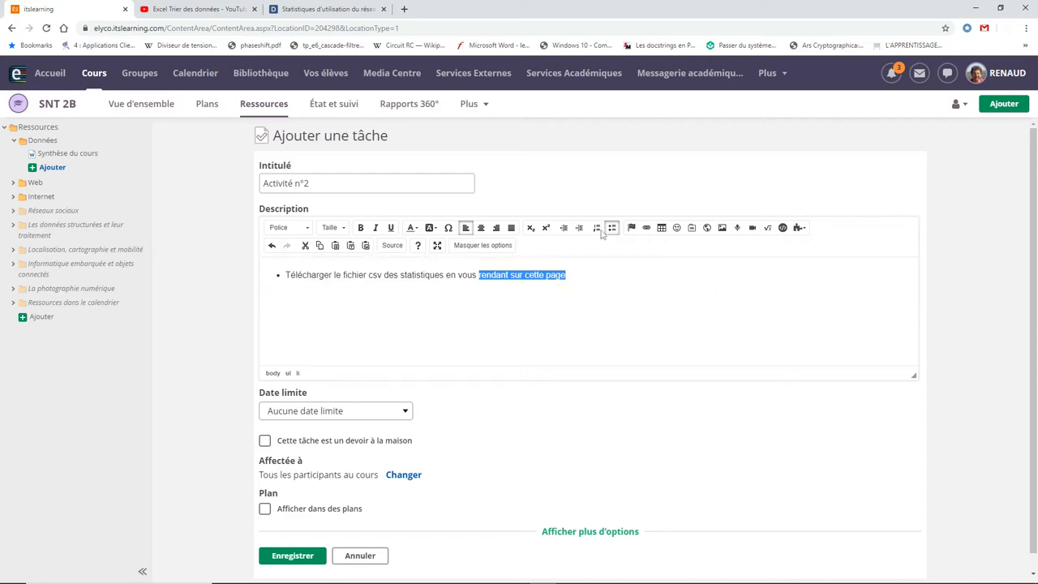
click(648, 228)
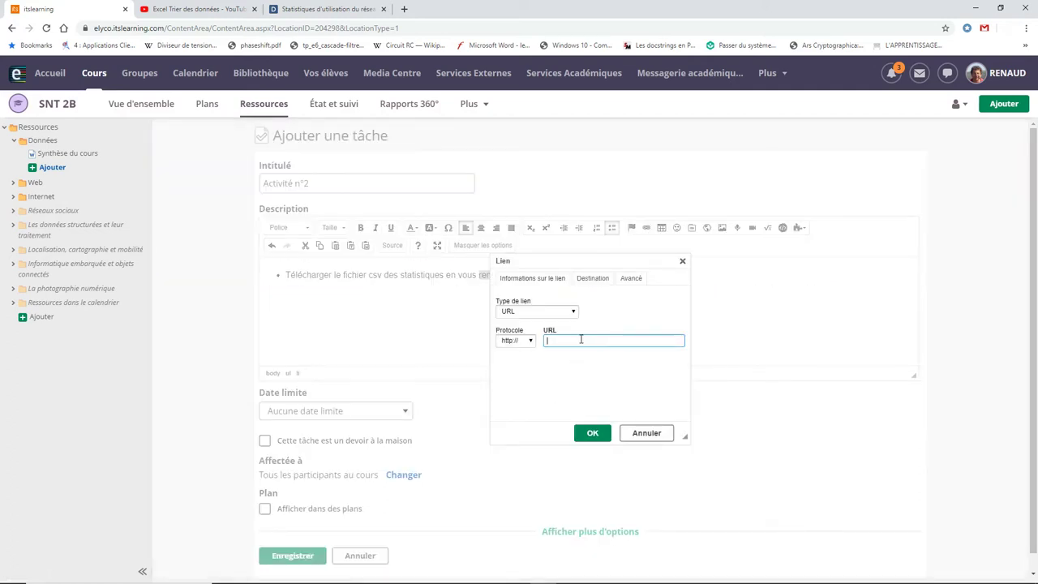
right_click(580, 341)
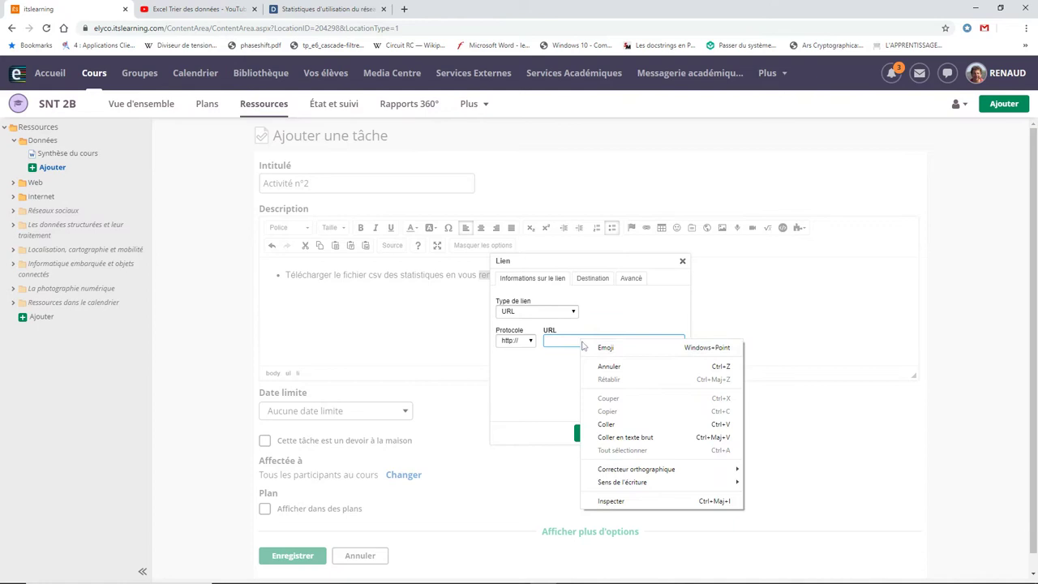
click(643, 424)
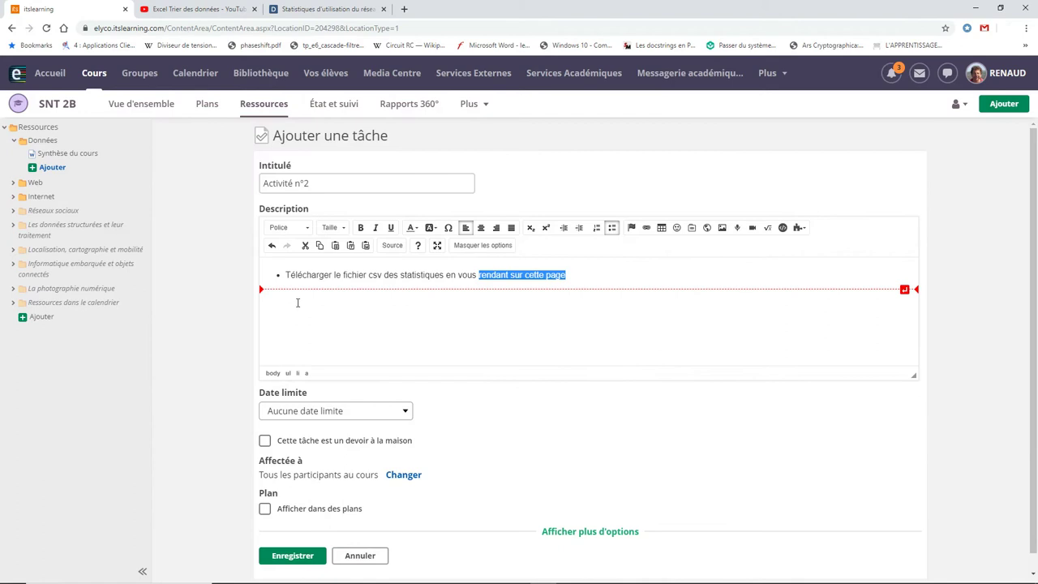
Step: Add a second bullet reading "Traiter ce fichier en le triant, pour cela utiliser le tutoriel vidéo suivant :"
click(585, 280)
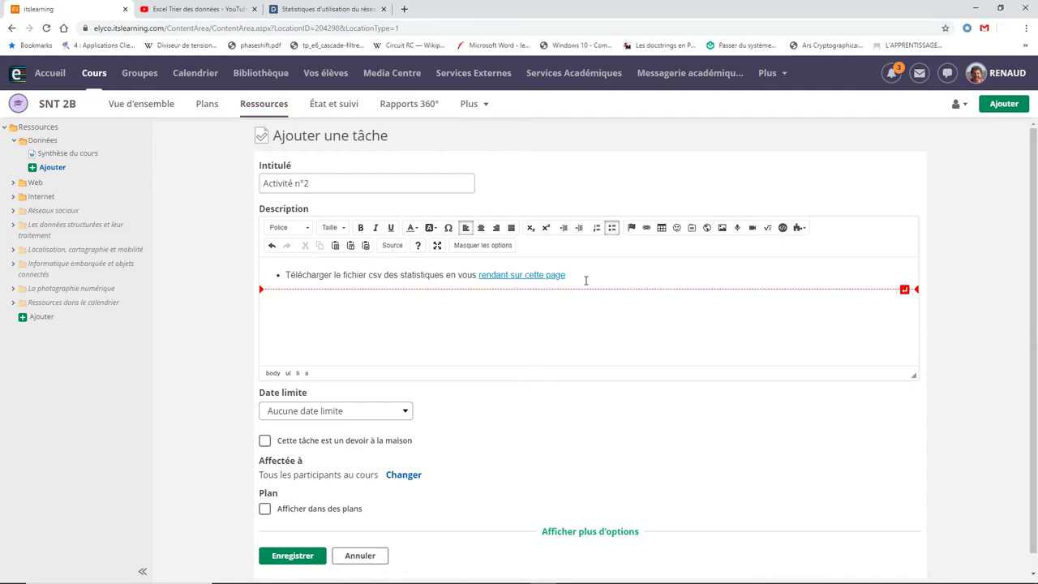
key(Return)
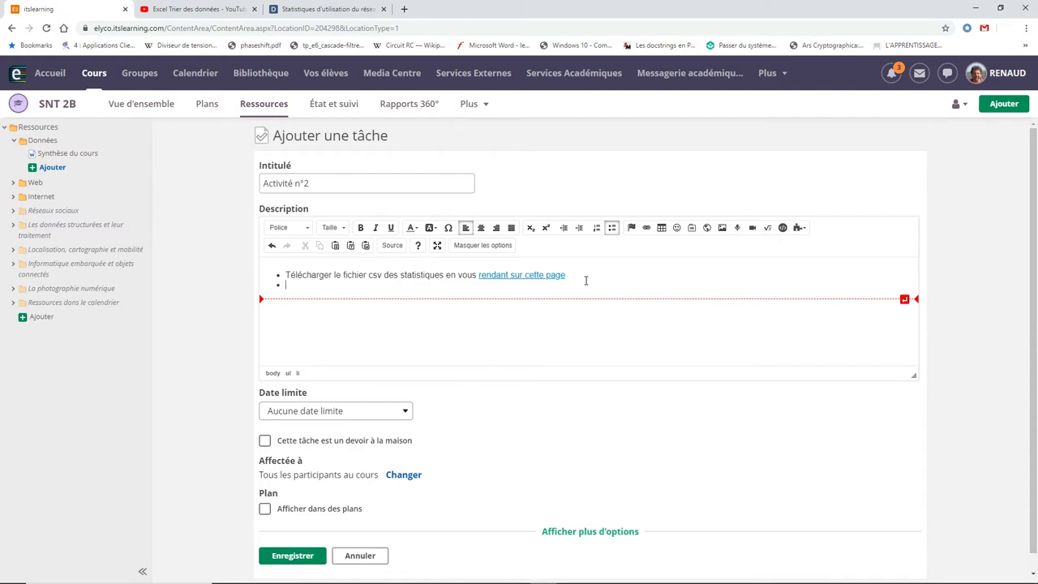
text(Traiter)
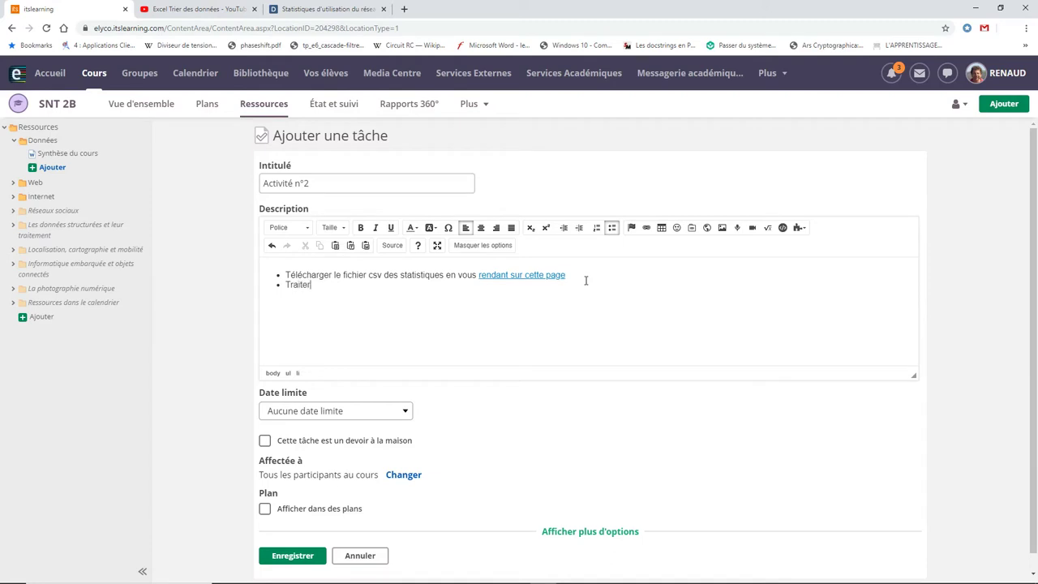
text( ce fichier en le triant)
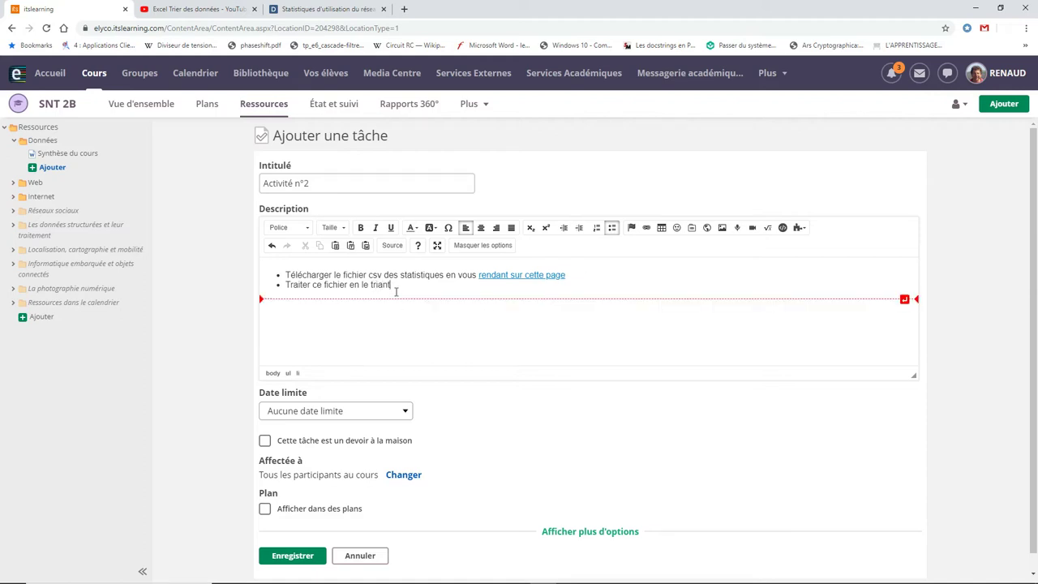
text(, )
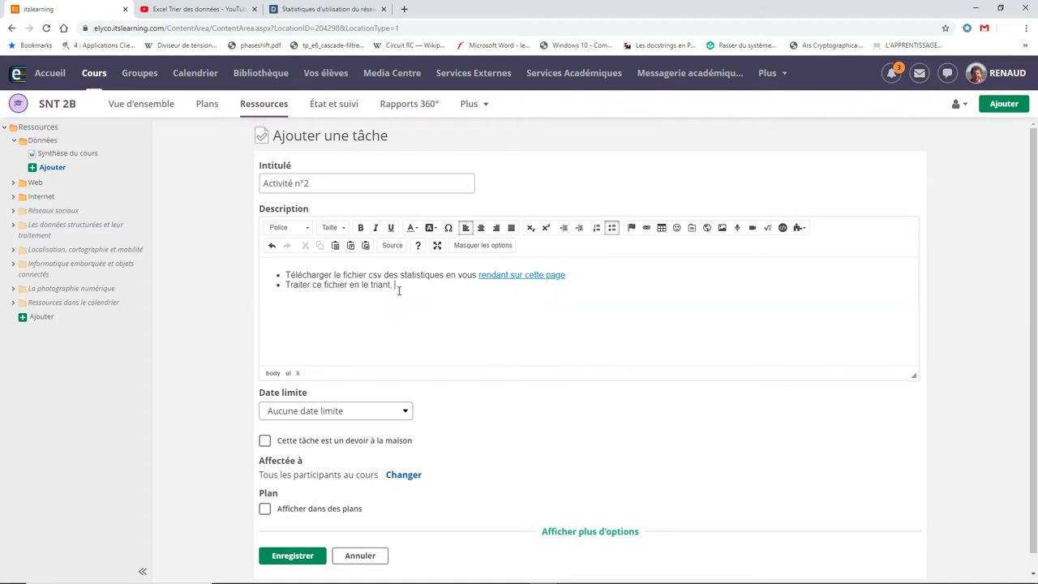
text(pour cela utiliser un)
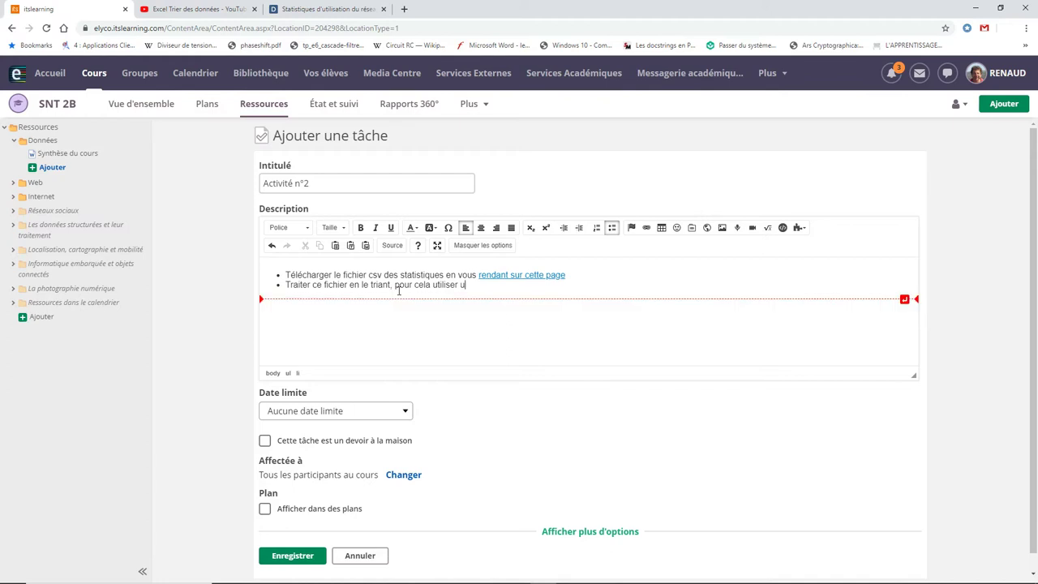
key(BackSpace)
text(le tutoriel vid)
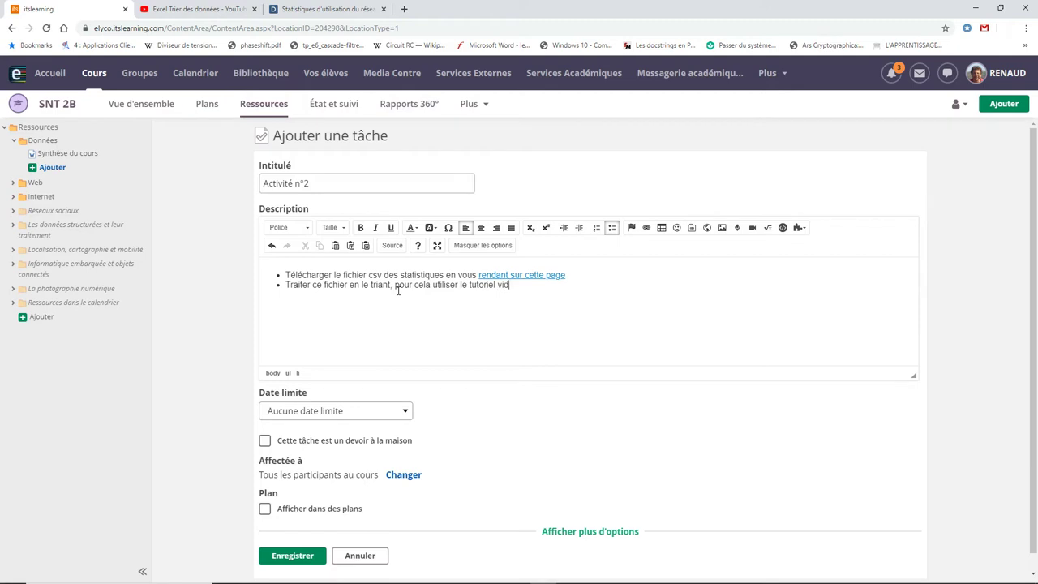
text(éo)
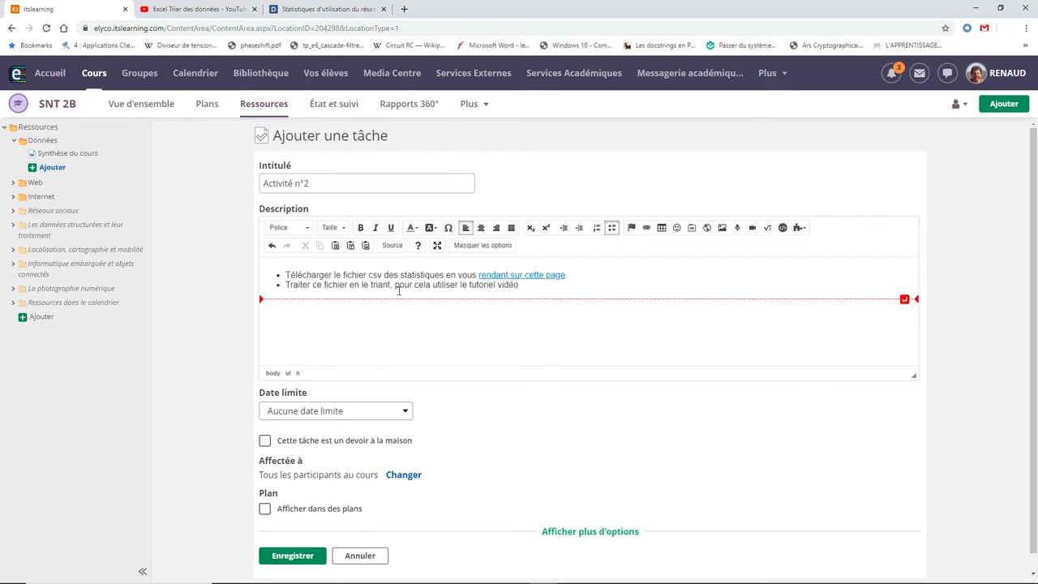
text( suivant :)
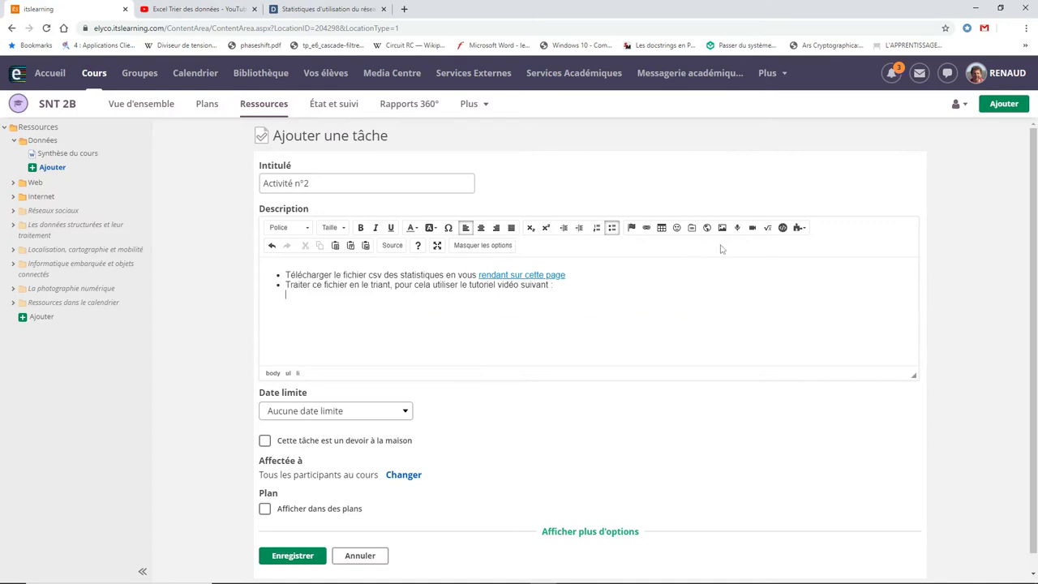
Step: Embed the YouTube video "Excel Trier des données" below the second bullet using its copied address
click(783, 228)
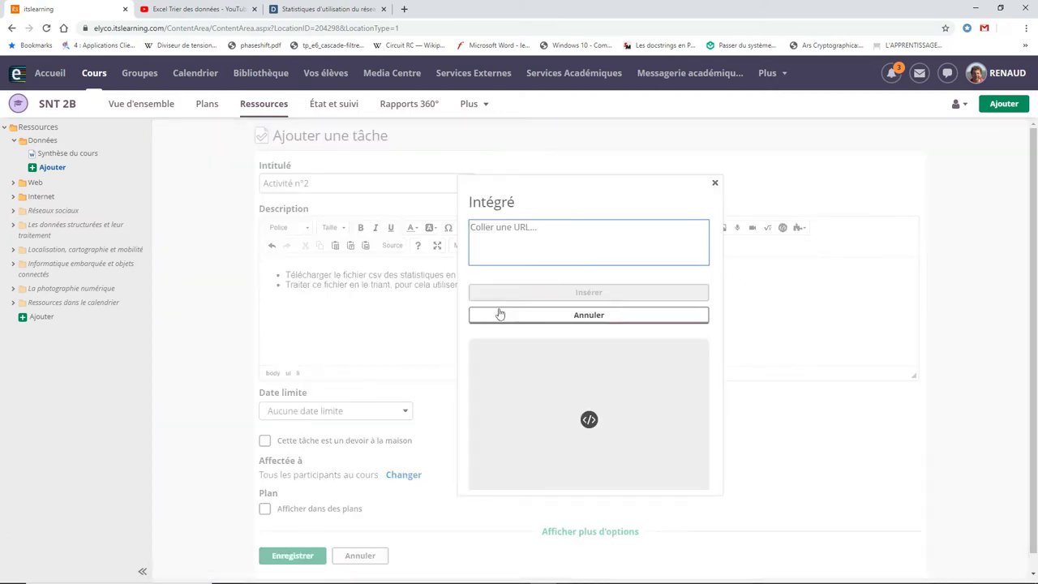
click(210, 13)
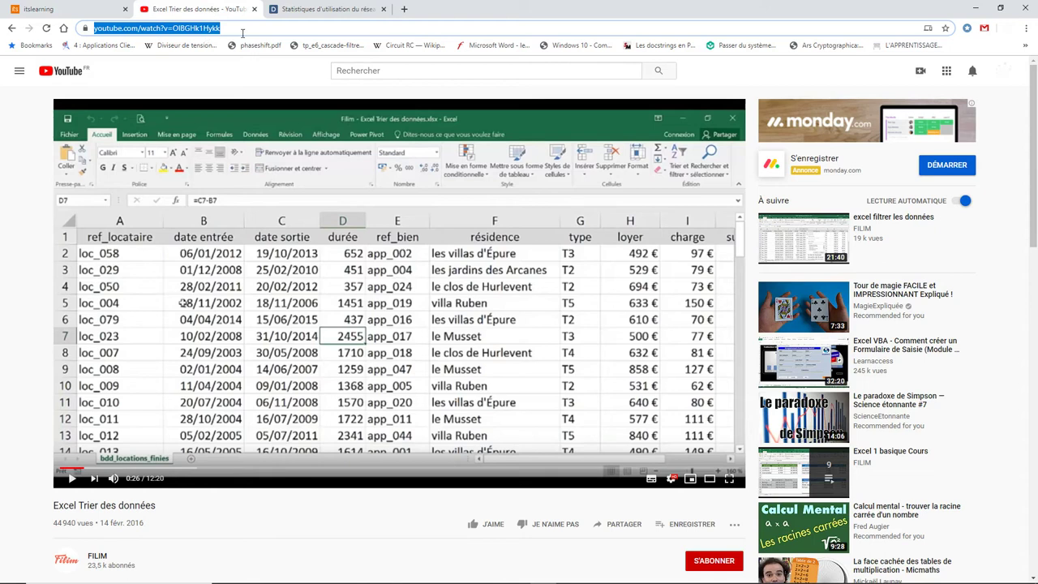
right_click(214, 35)
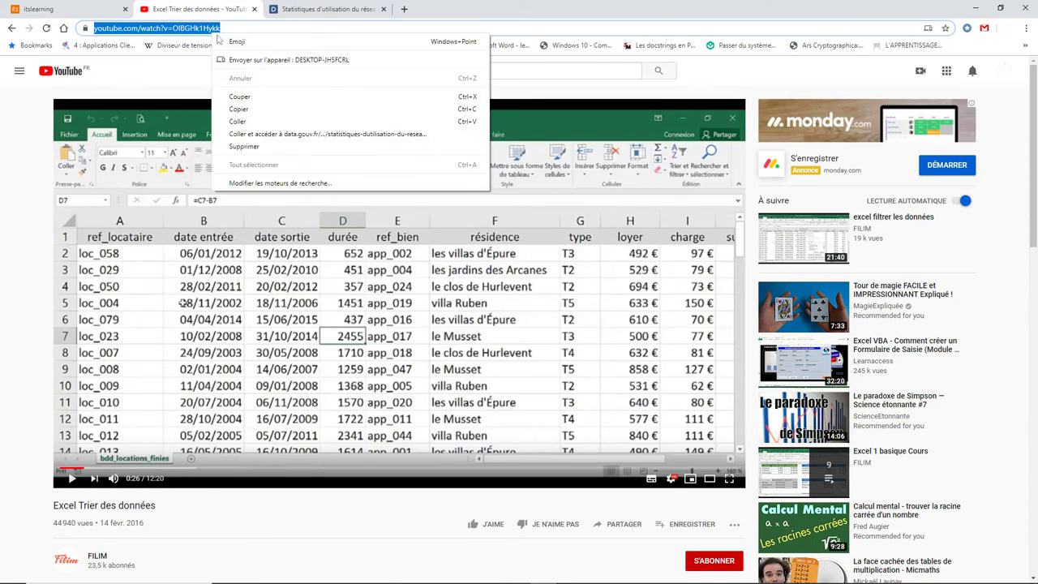
click(260, 111)
click(47, 13)
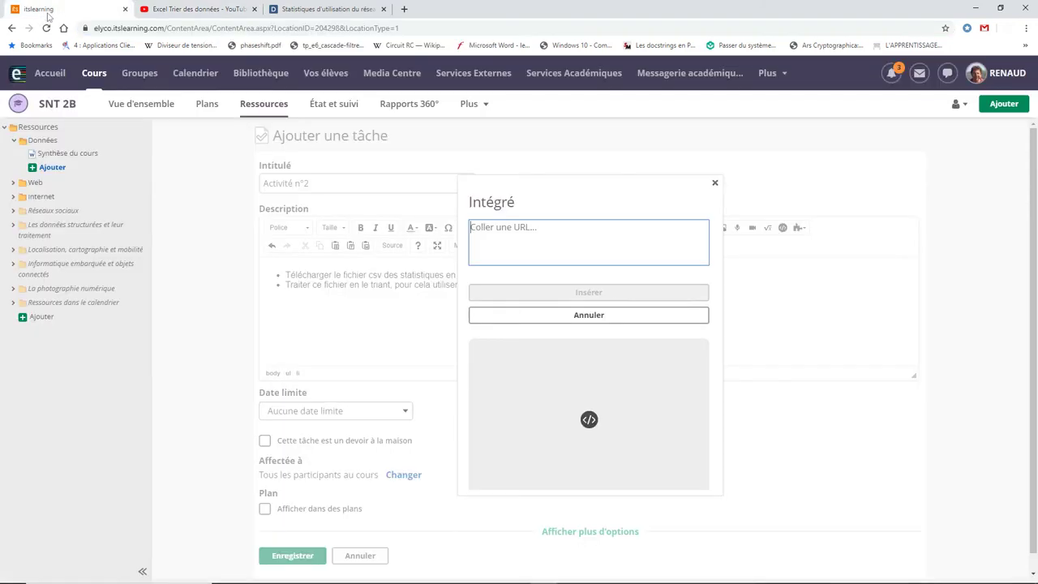
right_click(485, 231)
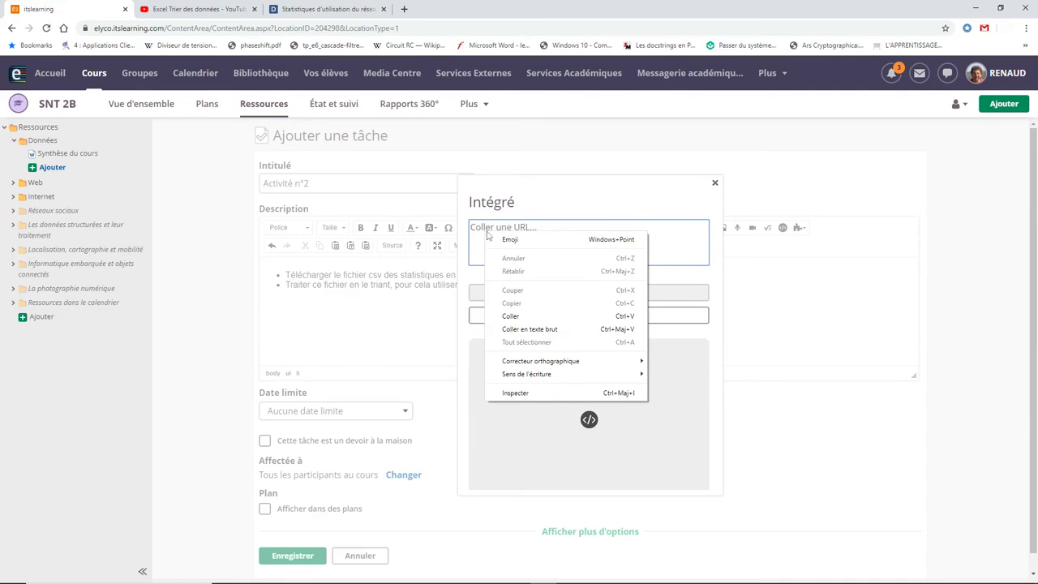
click(519, 319)
click(596, 294)
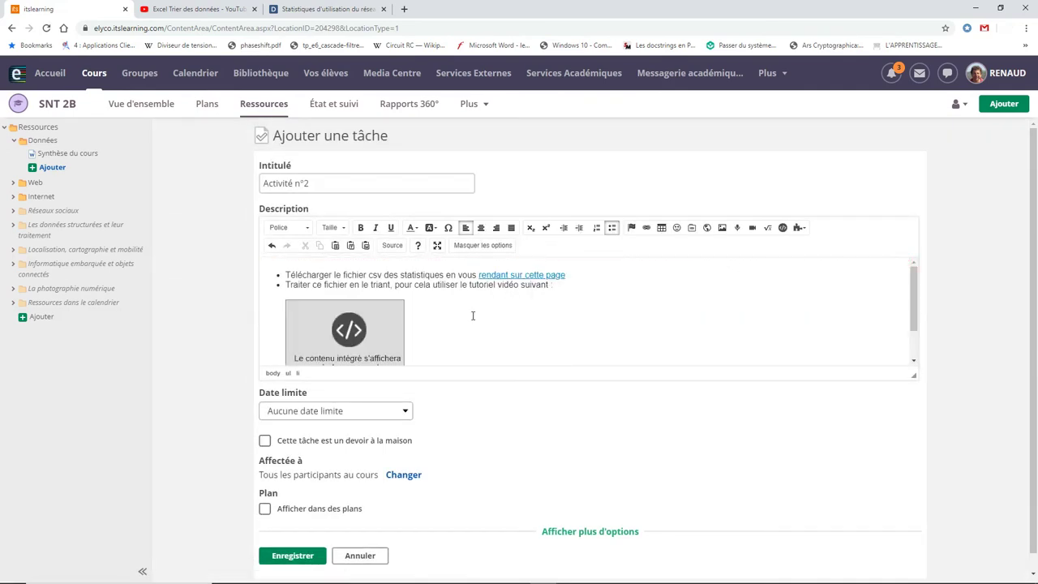
Step: Add a third bullet below the embedded video reading "A partir des travaux réalisés compléter la synthèse du cours."
scroll(482, 321, down, 1)
scroll(503, 314, up, 1)
scroll(514, 329, down, 1)
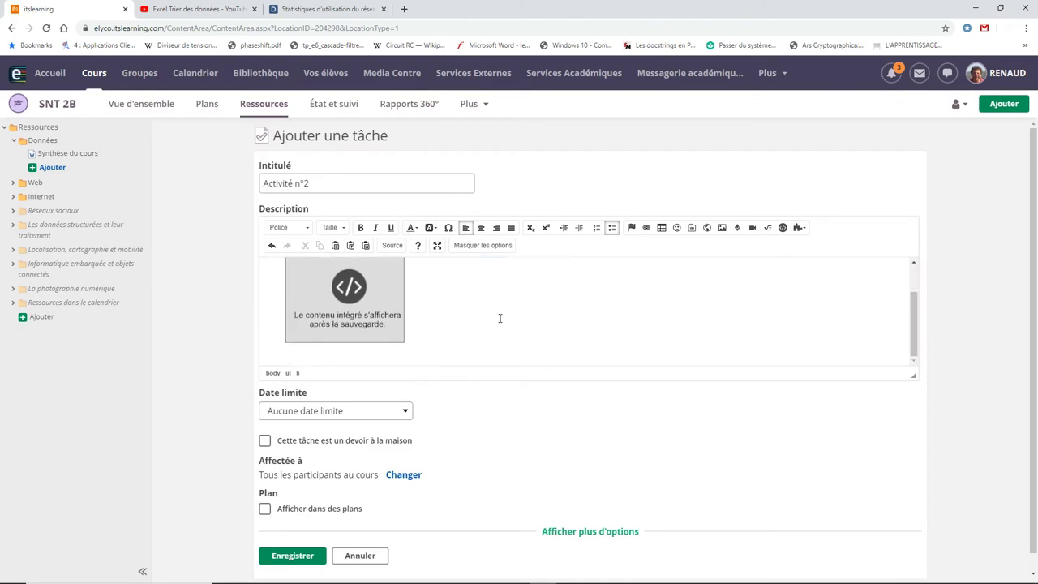
key(Return)
text(A partir des travaux réalisés complé)
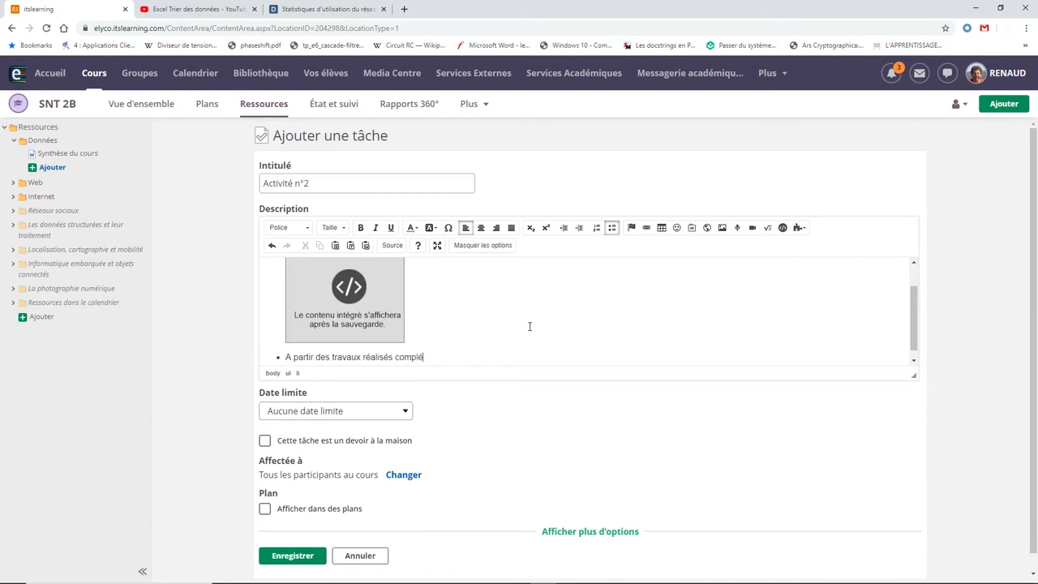
text(ter la synthèse du cours.)
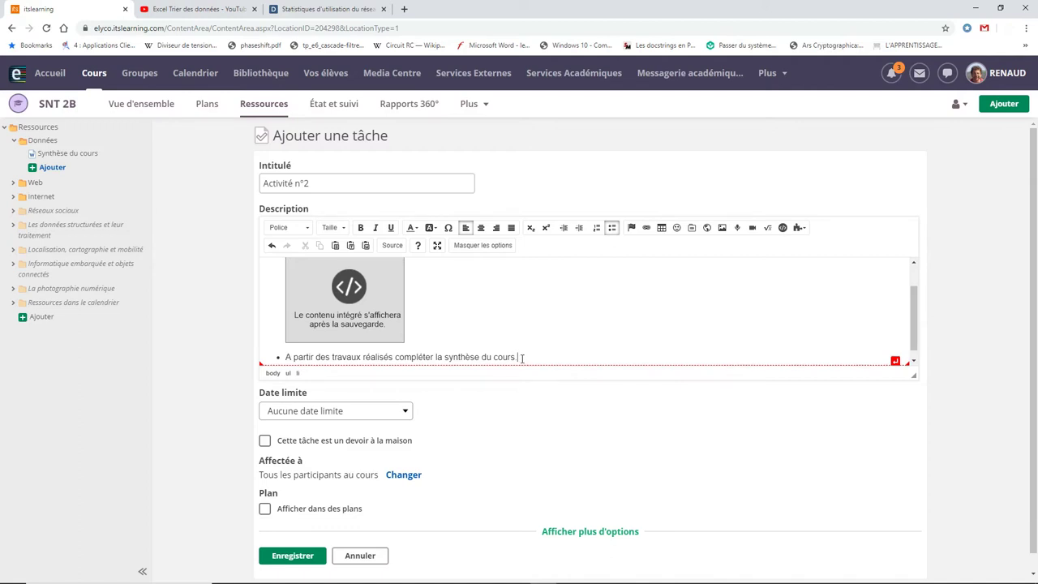
Step: Link the words "synthèse du cours" in the third bullet to the Synthèse du cours document in the Données folder
drag(522, 357, 444, 351)
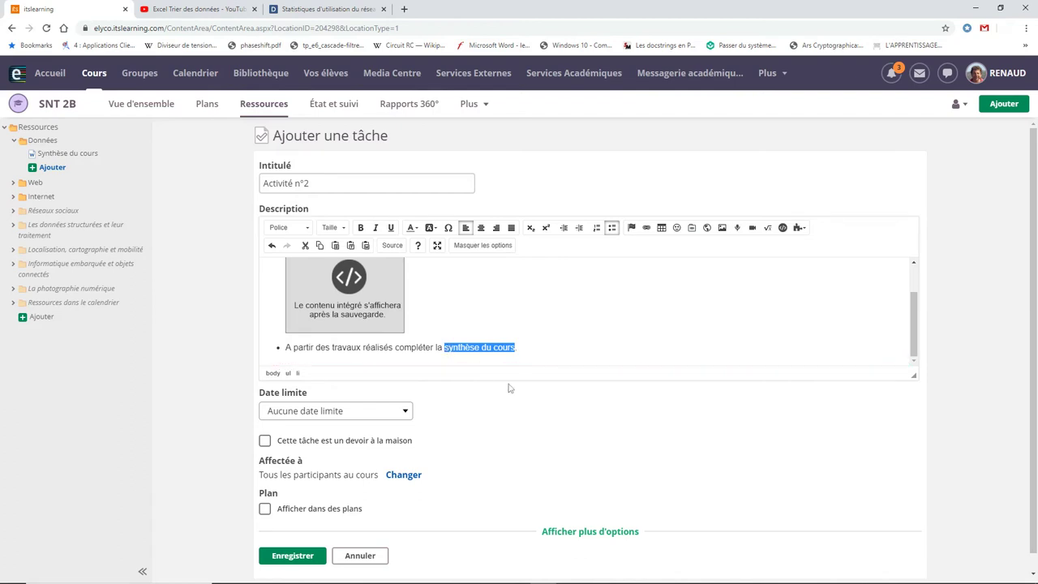
click(692, 230)
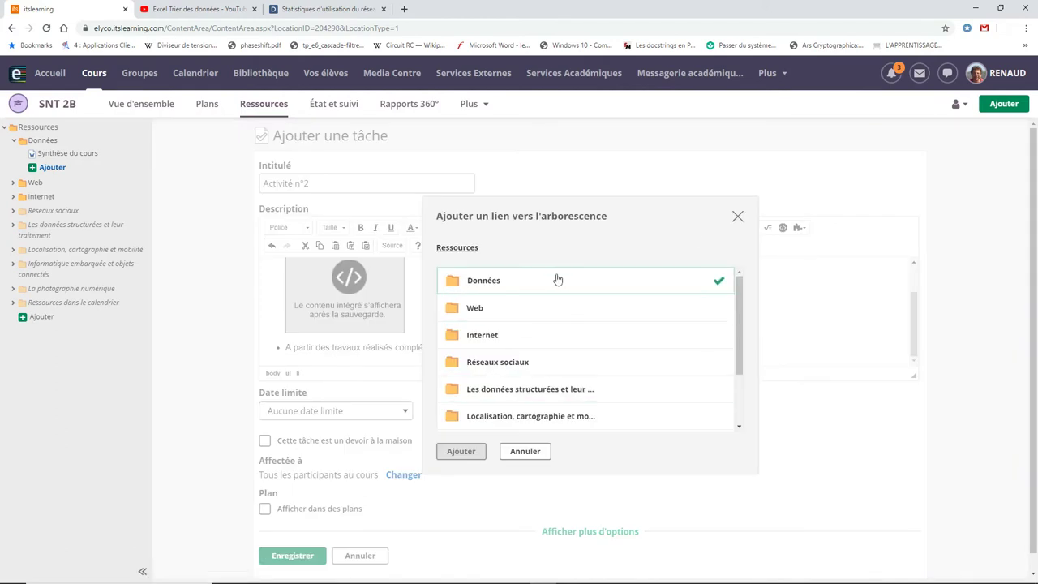
click(663, 284)
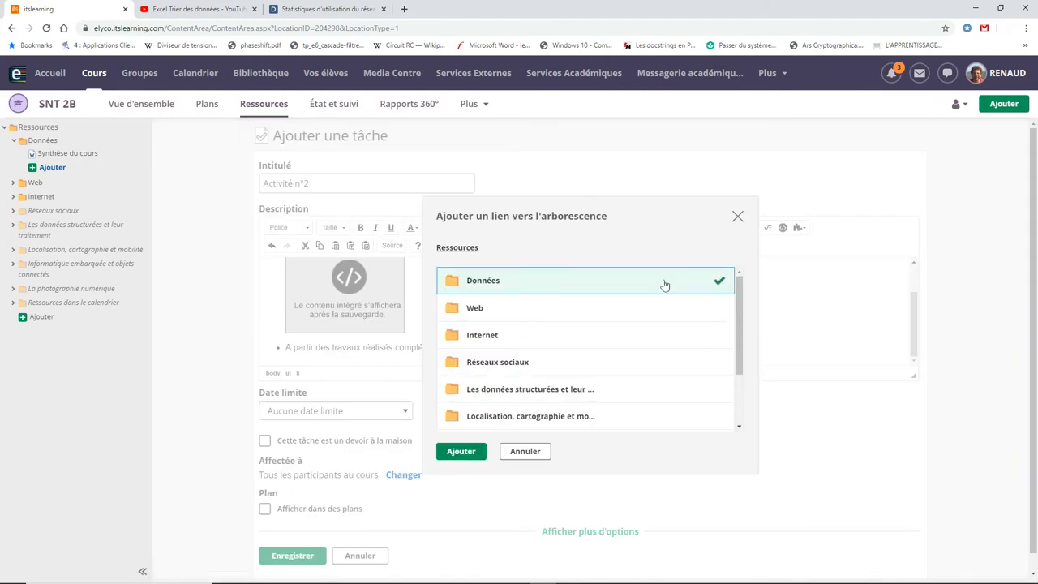
click(503, 284)
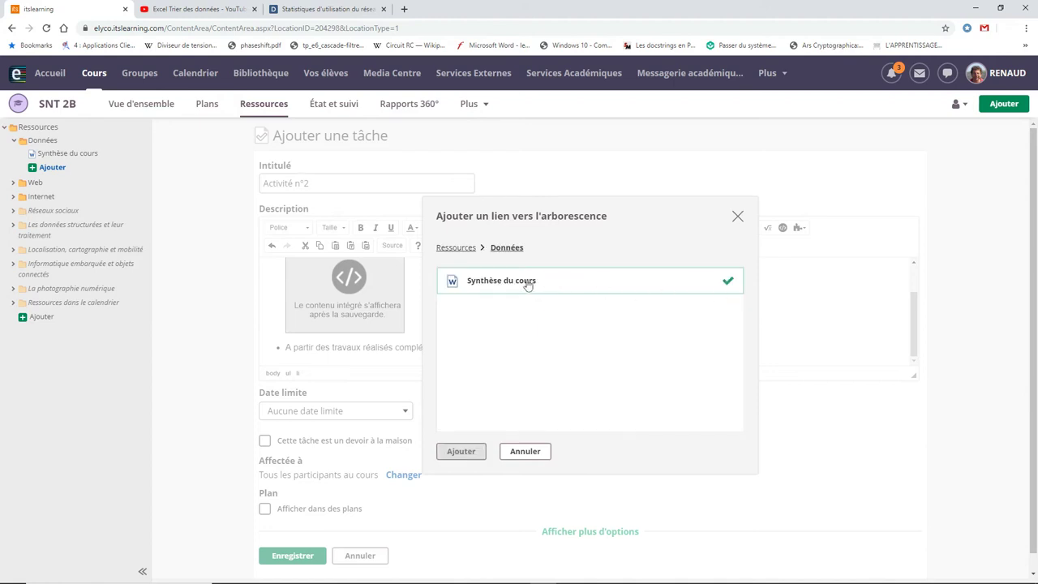
click(529, 285)
click(461, 452)
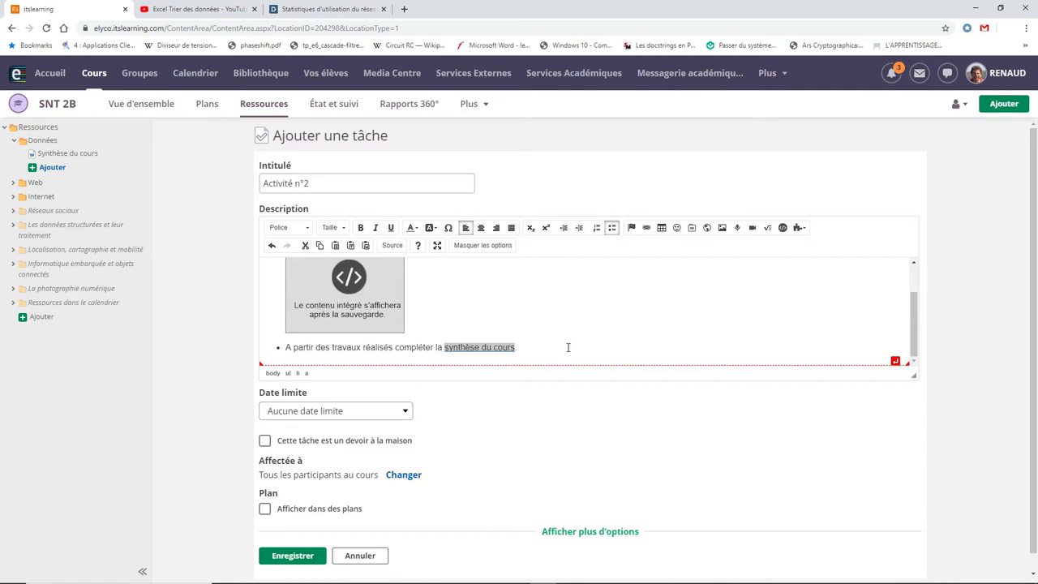
Step: Set the task's deadline to the end of a given day, 22/11/2019
scroll(561, 351, down, 1)
scroll(562, 351, up, 1)
scroll(562, 351, up, 1)
scroll(561, 354, down, 1)
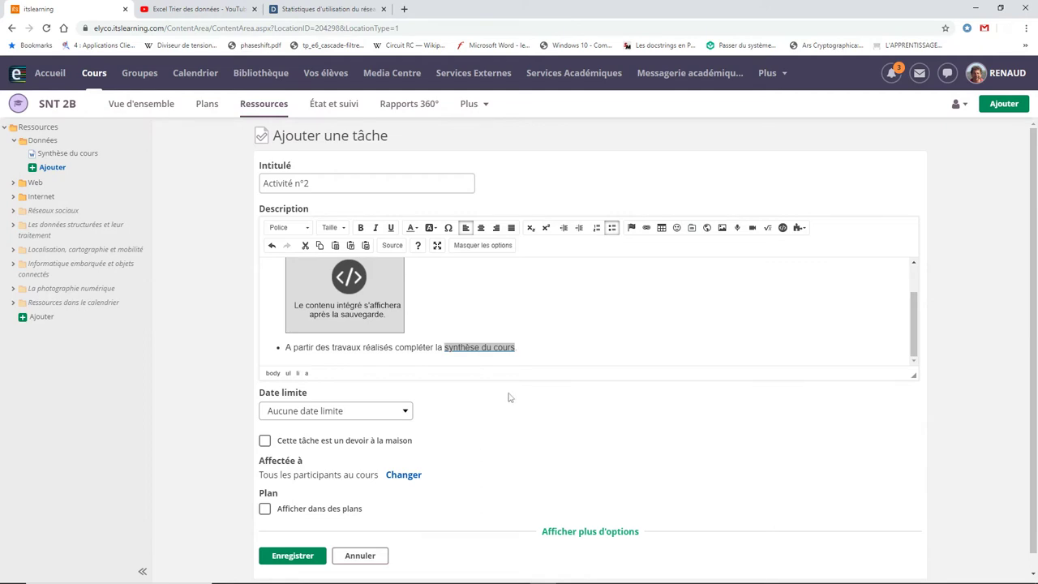
click(405, 414)
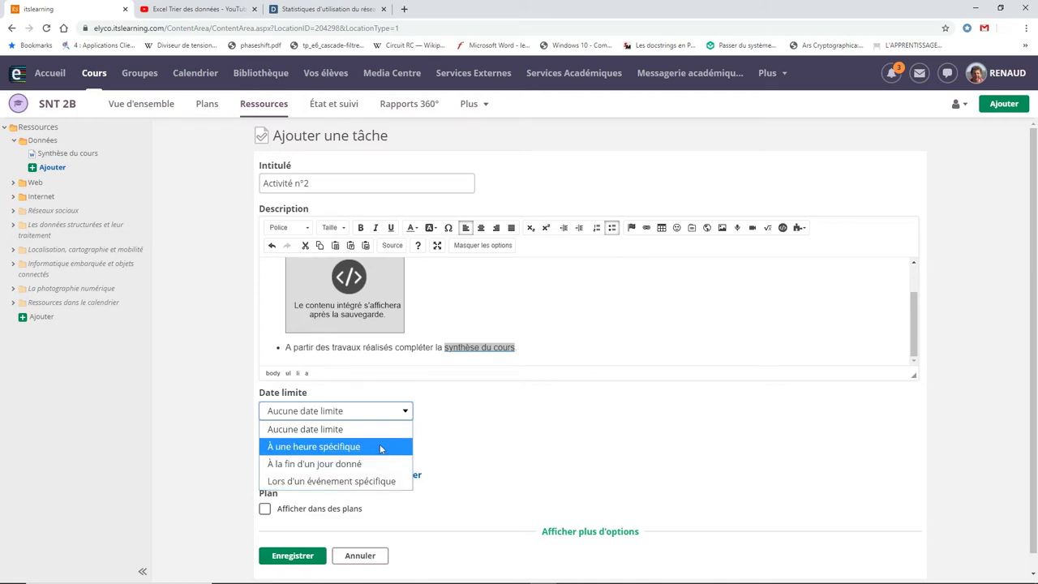
click(377, 464)
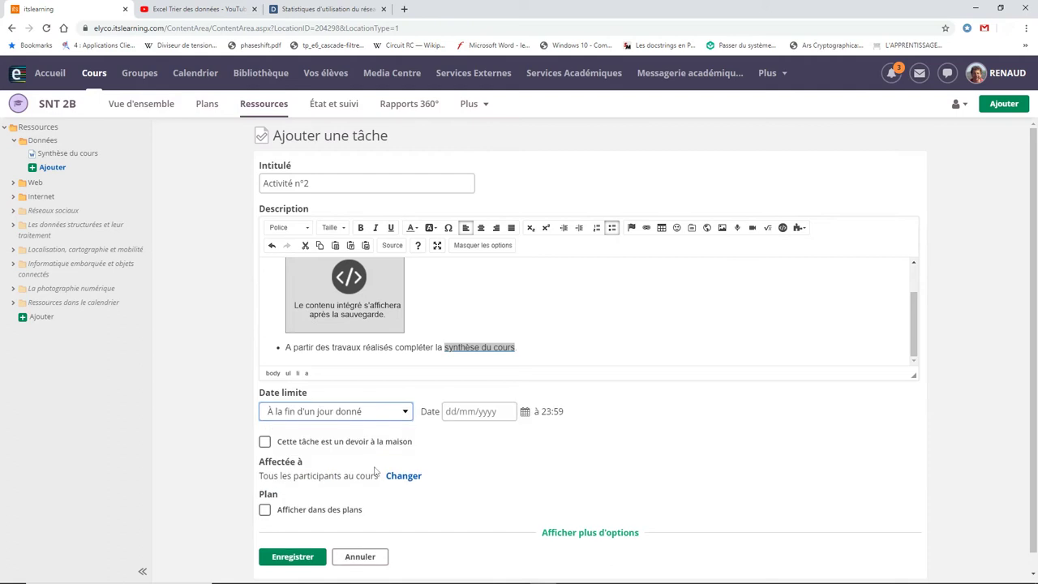
click(494, 410)
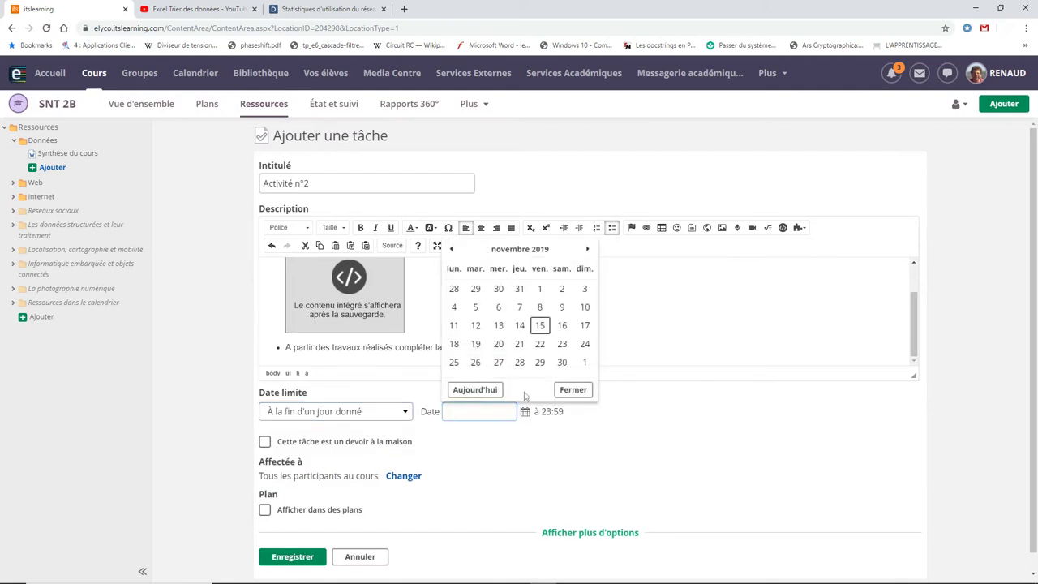
click(540, 344)
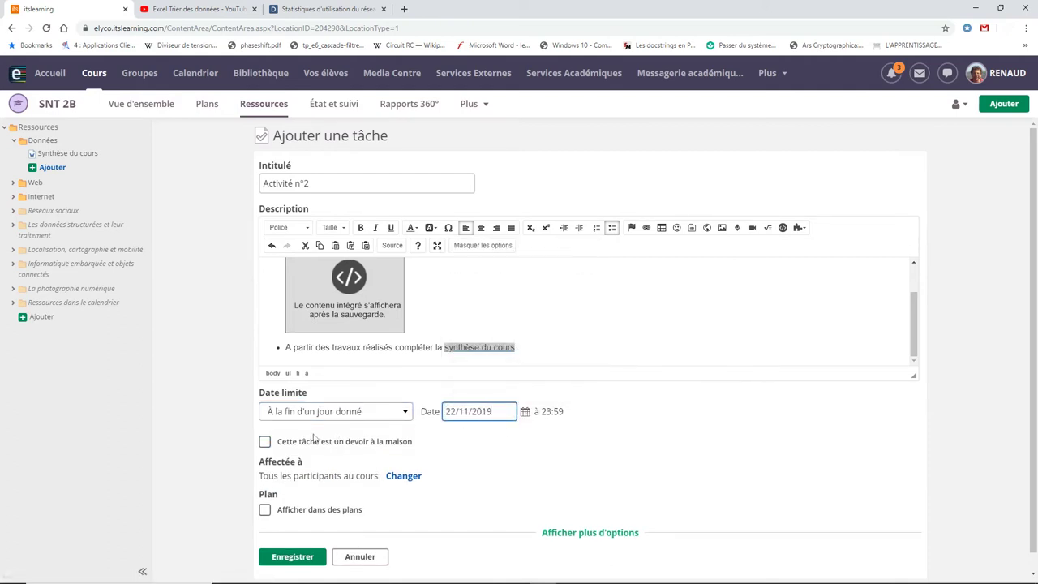
Step: Mark the task as homework
click(265, 443)
click(265, 443)
click(266, 445)
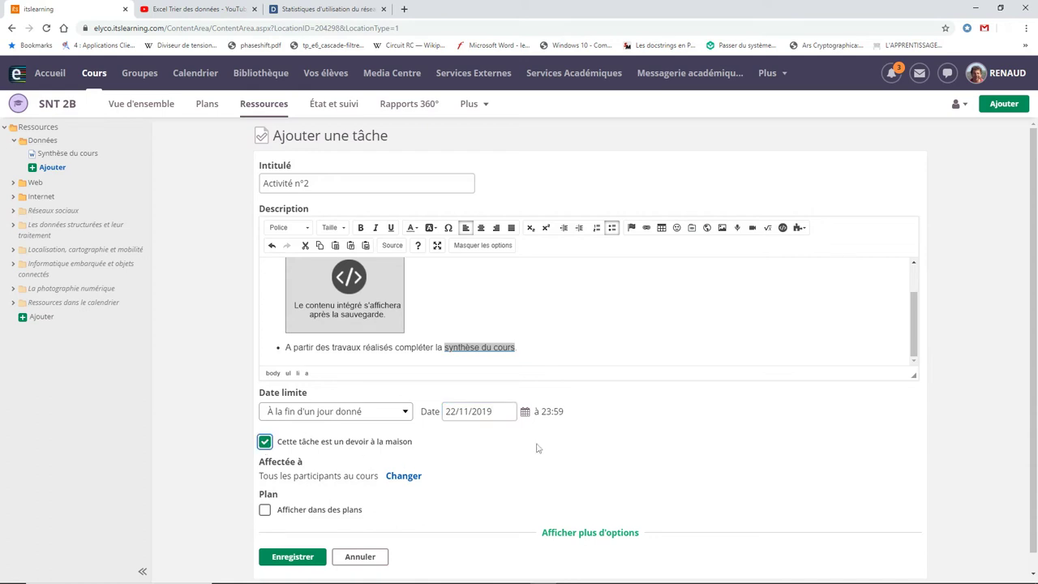
Step: Show the task's additional options and examine the files, workload, mandatory, active and evaluation settings
scroll(536, 448, down, 1)
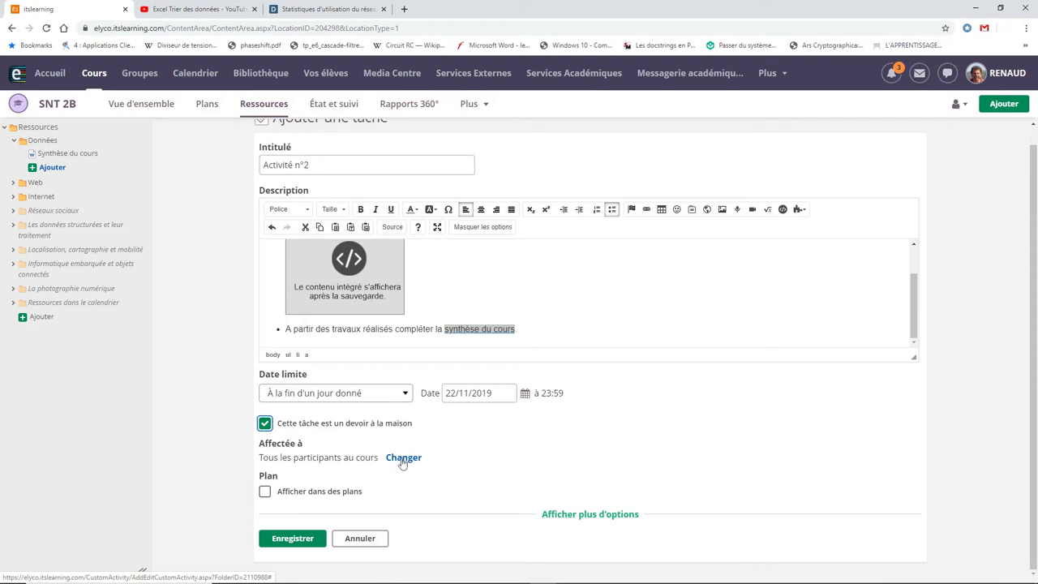
click(555, 519)
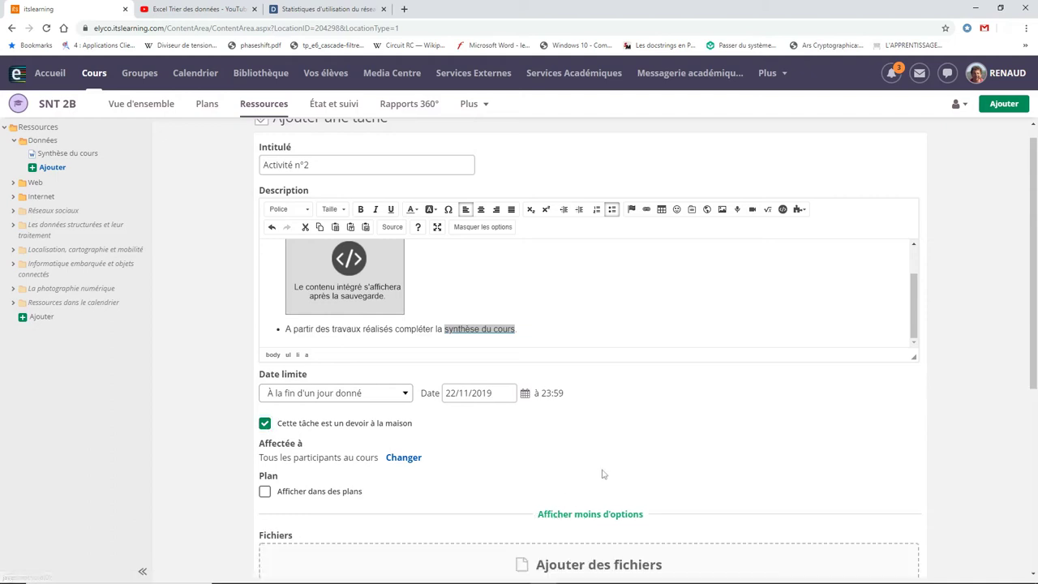
scroll(621, 445, down, 2)
scroll(635, 423, down, 2)
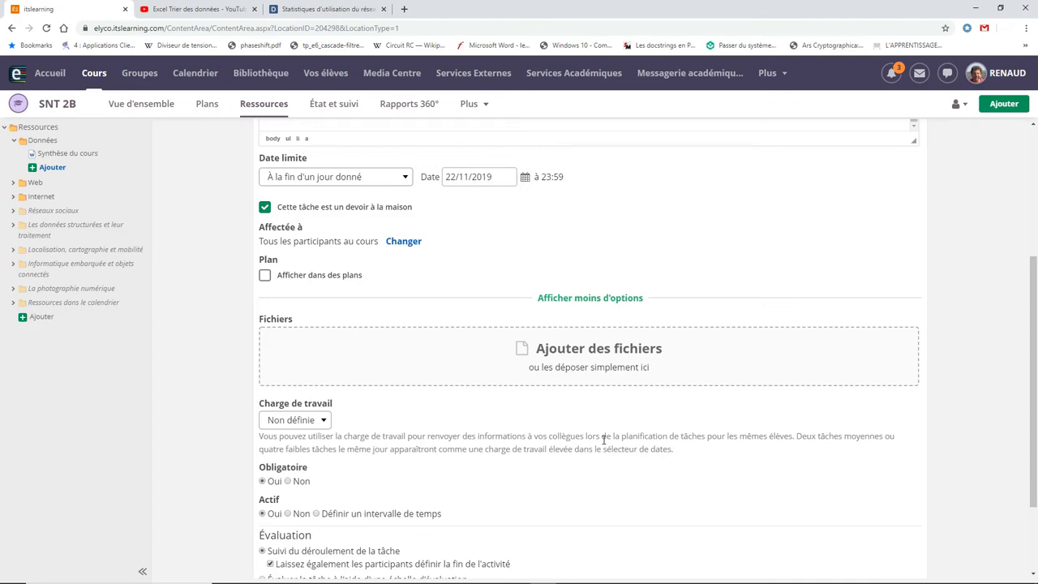
click(325, 423)
click(325, 424)
scroll(363, 420, down, 1)
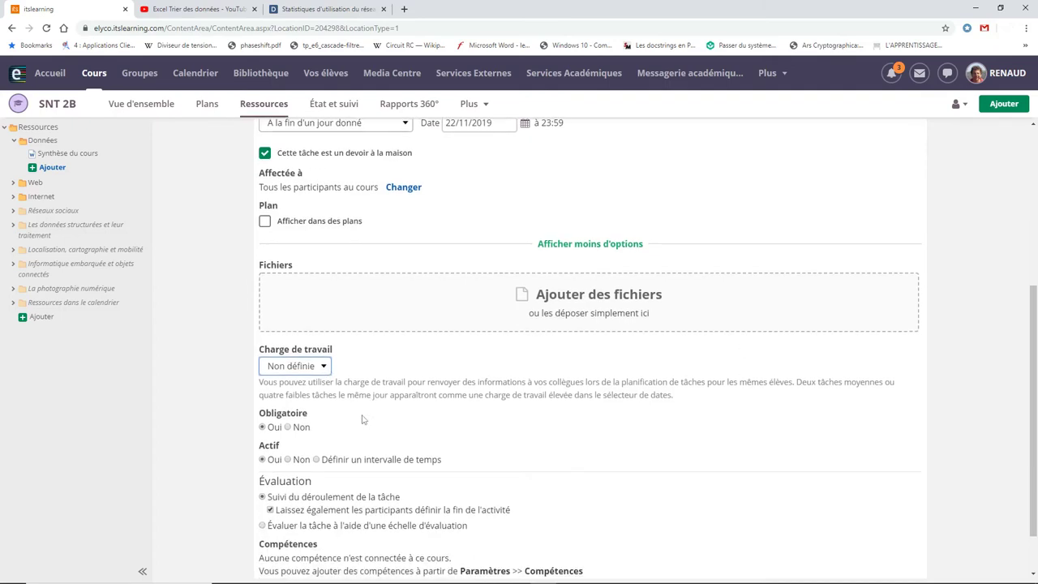
scroll(362, 420, down, 1)
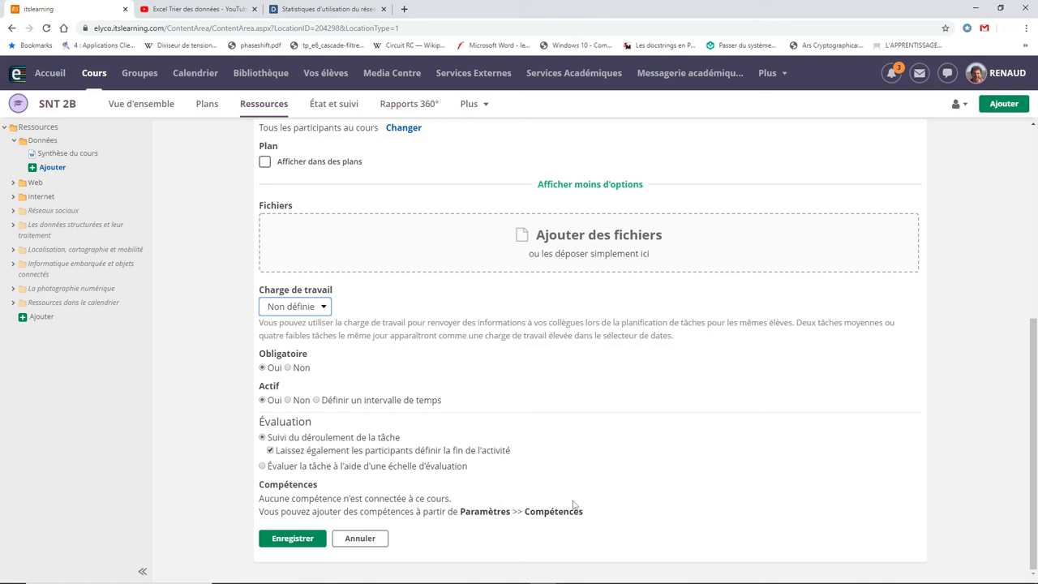
Step: Save the task and look through its published description, deadline information and participant tracking list
scroll(574, 505, up, 2)
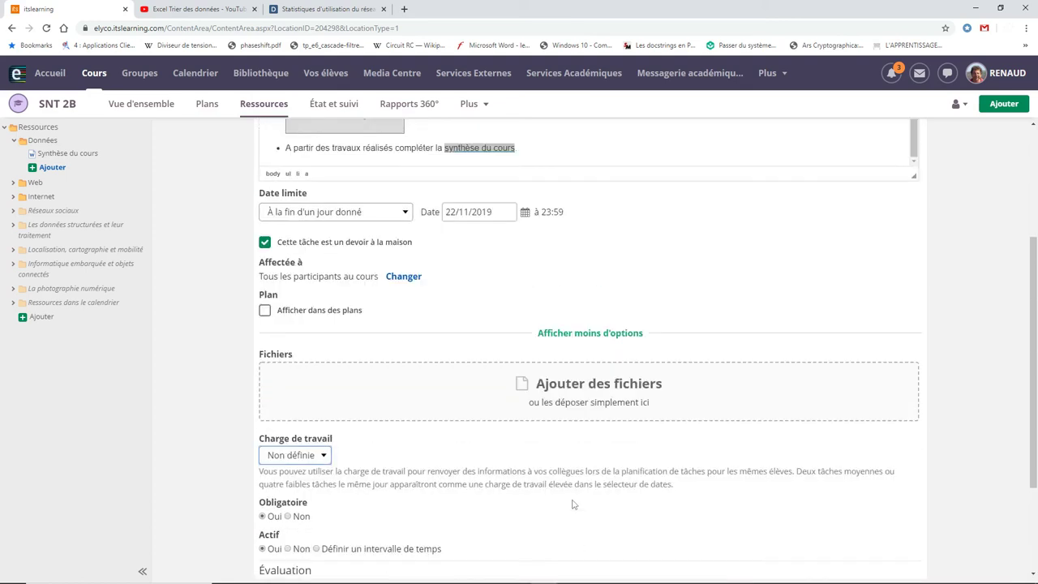
scroll(574, 505, down, 2)
click(295, 545)
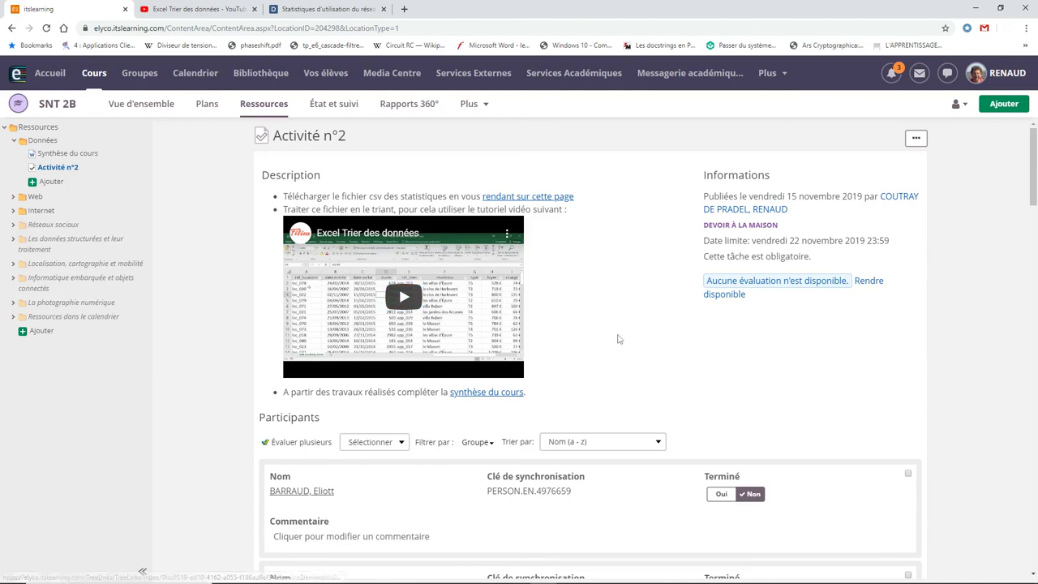
scroll(622, 308, down, 3)
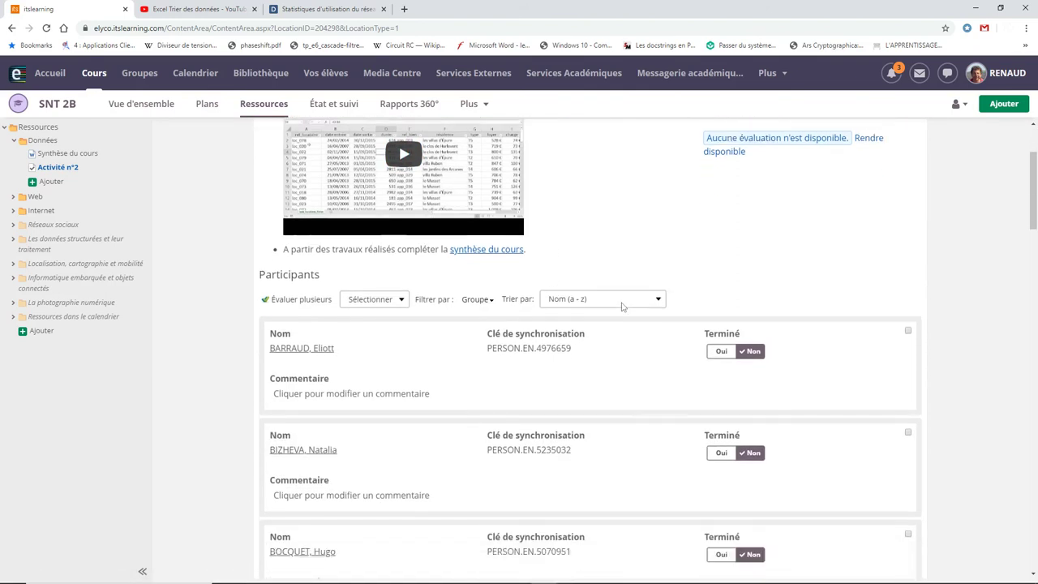
scroll(622, 307, down, 2)
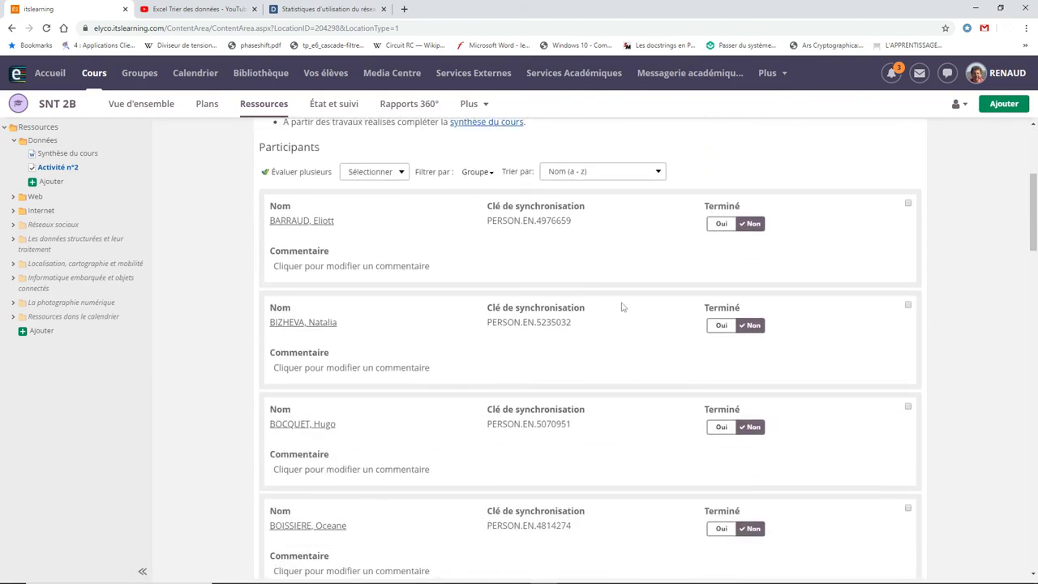
scroll(622, 307, up, 1)
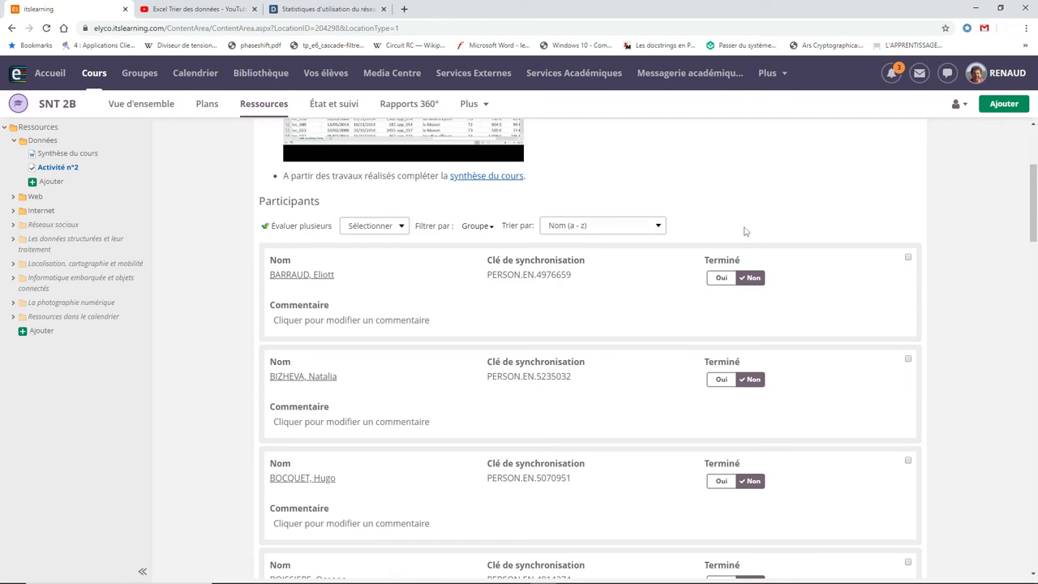
scroll(744, 231, up, 2)
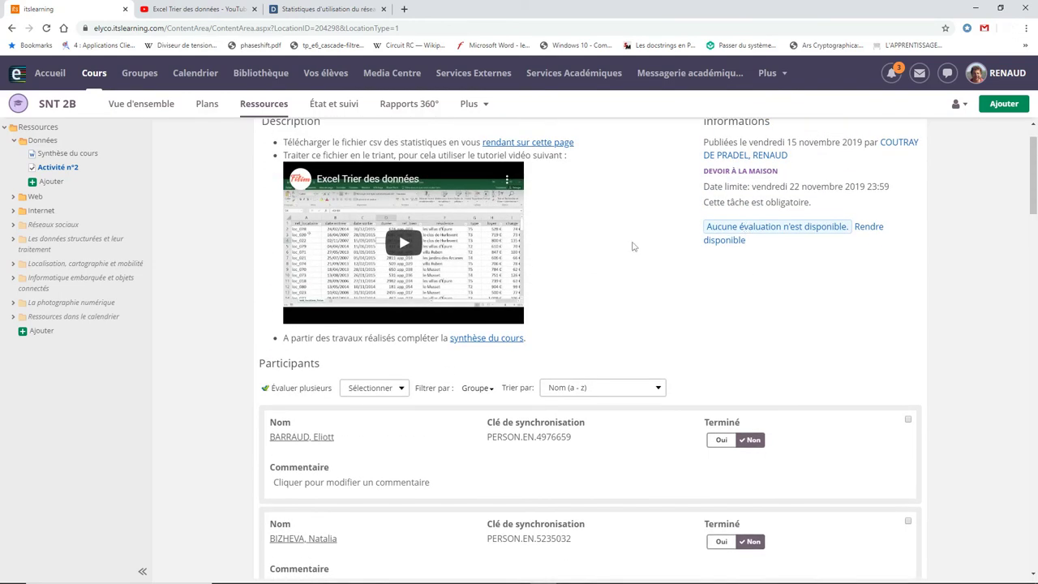
scroll(632, 245, up, 1)
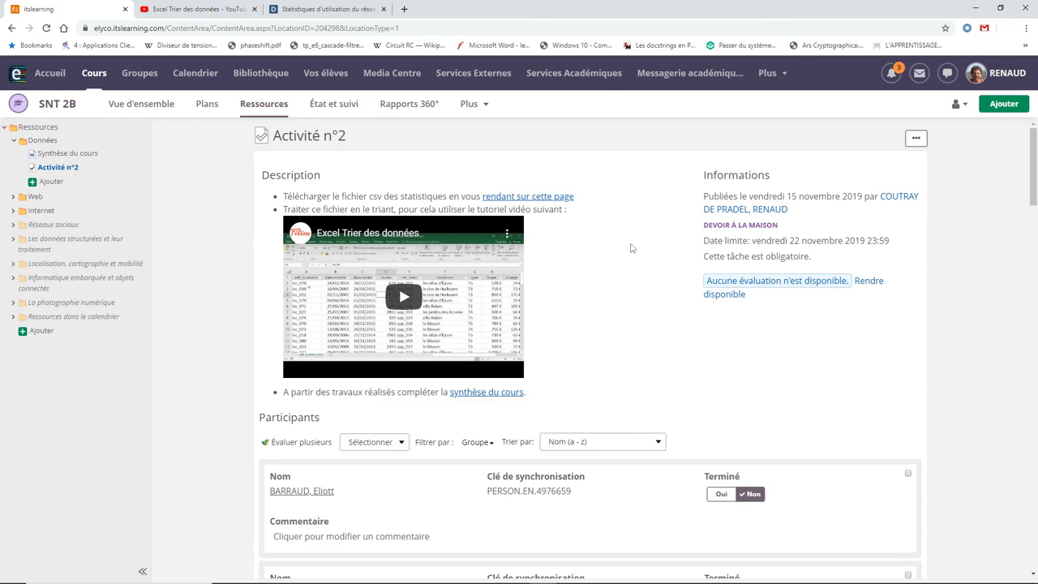
Step: Open Activité n°2 from the Données folder in the course's Elève view and mark the task as completed
click(966, 108)
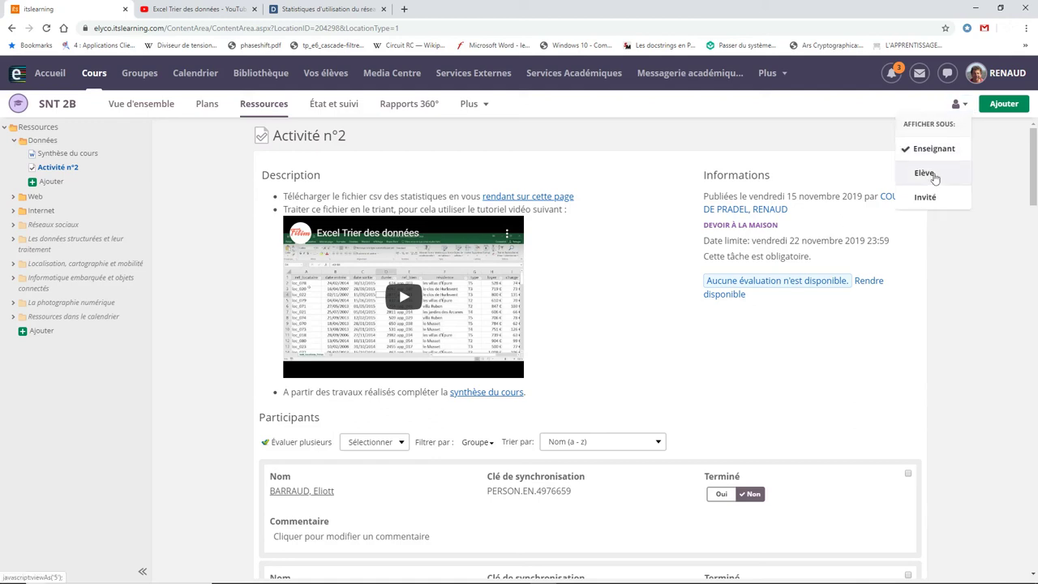
click(925, 174)
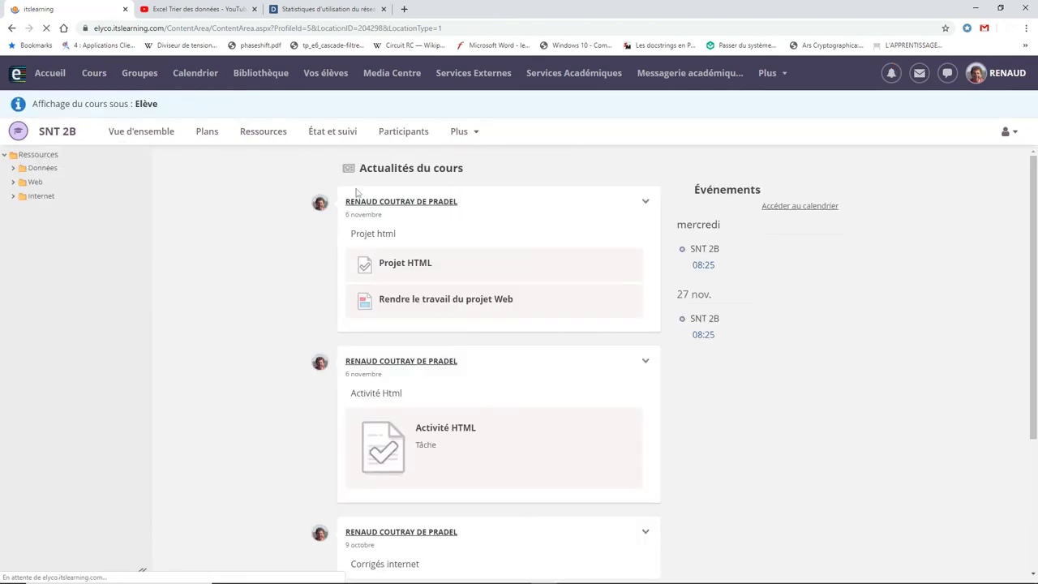
click(277, 136)
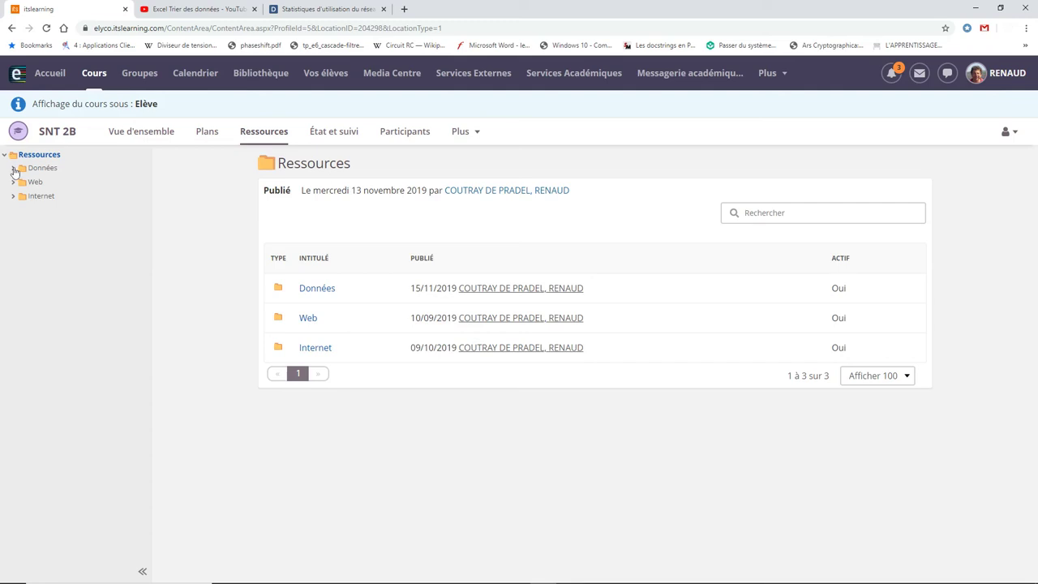
click(13, 169)
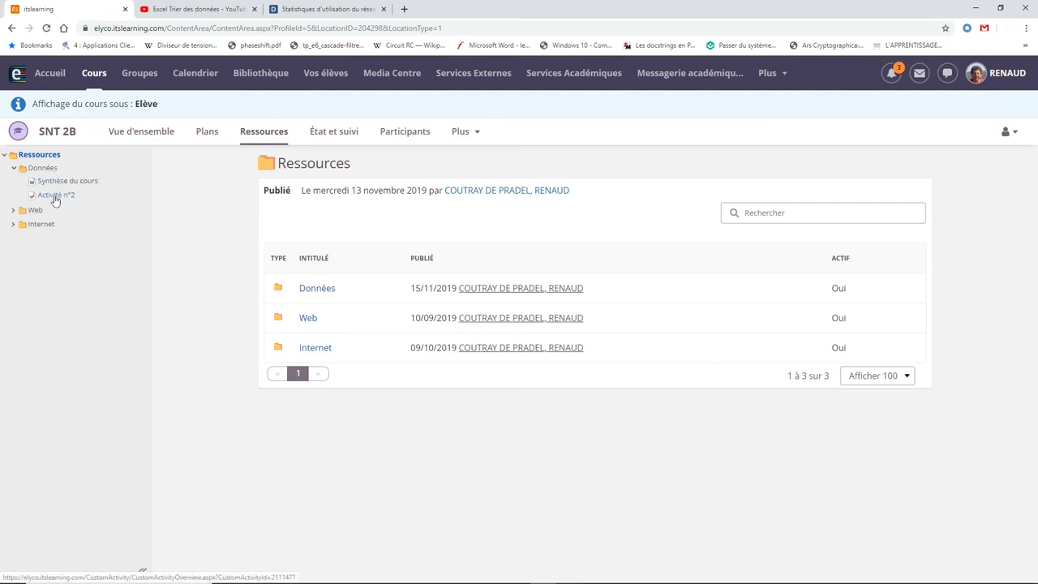
click(55, 197)
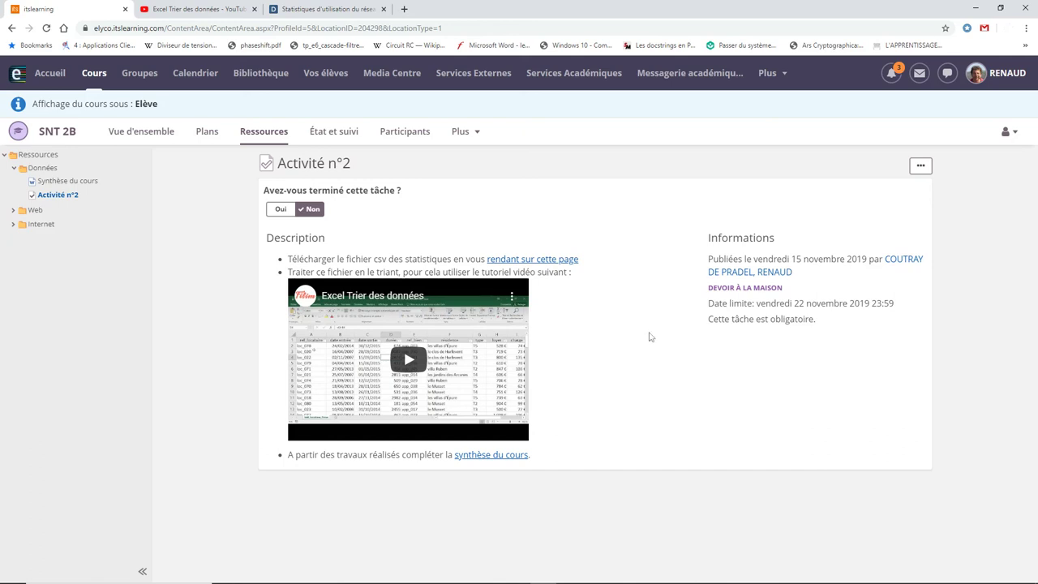
click(276, 210)
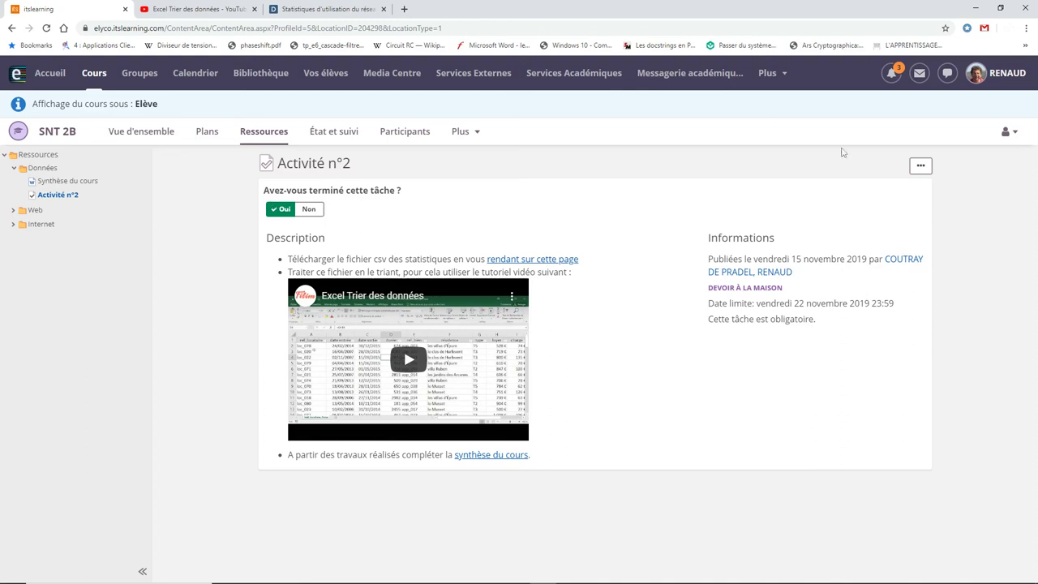
Step: Return the course to the Enseignant view and reopen Activité n°2 from the Données folder
click(1015, 136)
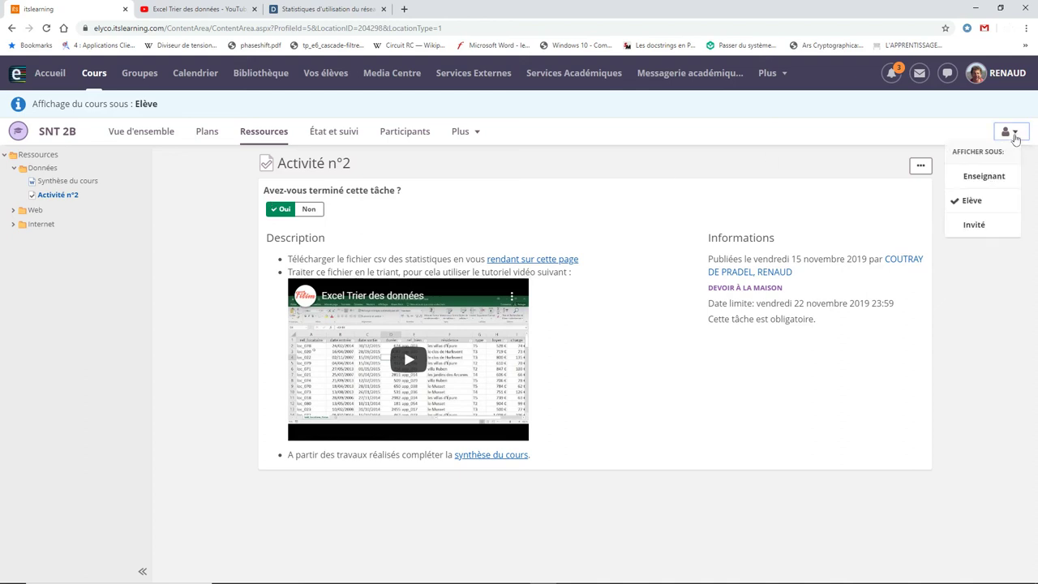
click(983, 177)
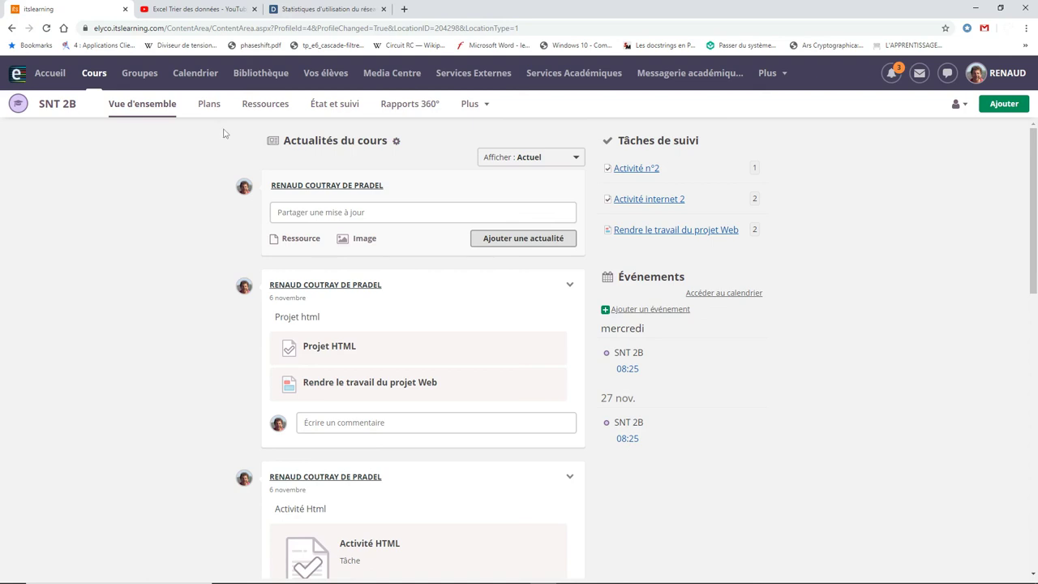
click(266, 106)
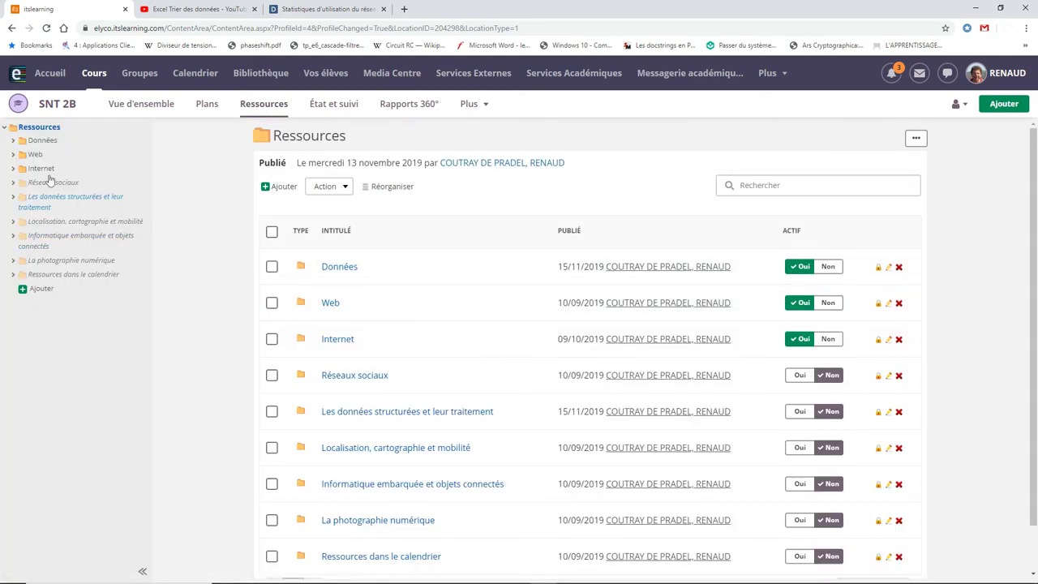
click(13, 140)
click(51, 169)
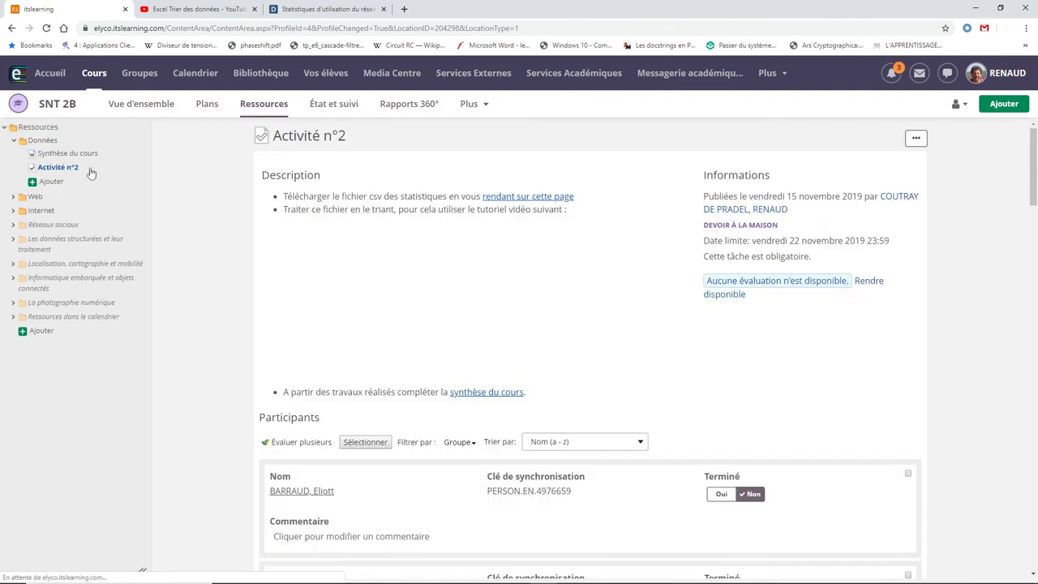
Step: Select all participants, examine the completion states and comment field of the group evaluation, and cancel the evaluation
scroll(816, 355, down, 3)
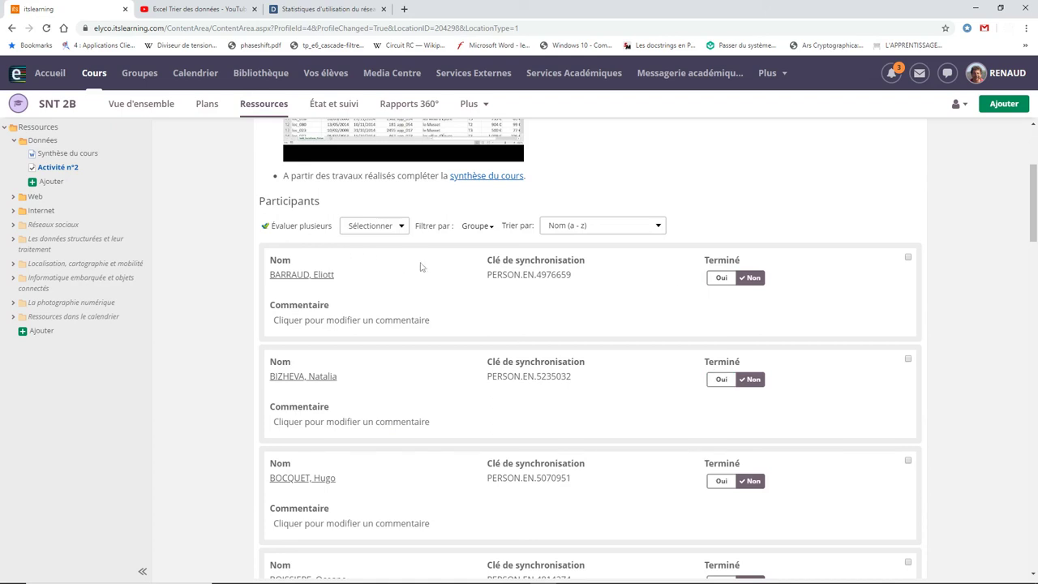
click(403, 227)
click(353, 245)
click(313, 230)
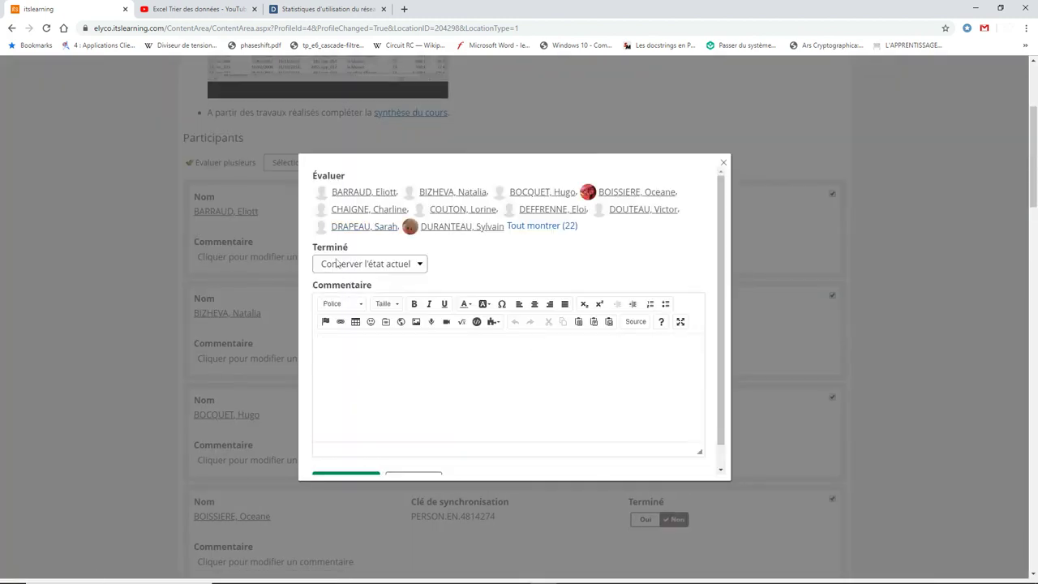
click(414, 265)
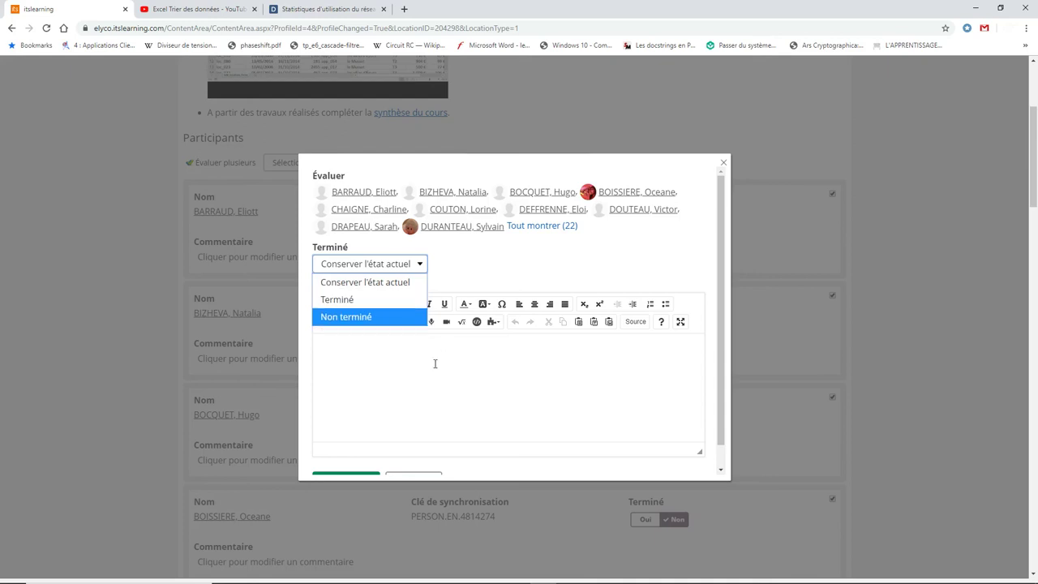
click(535, 276)
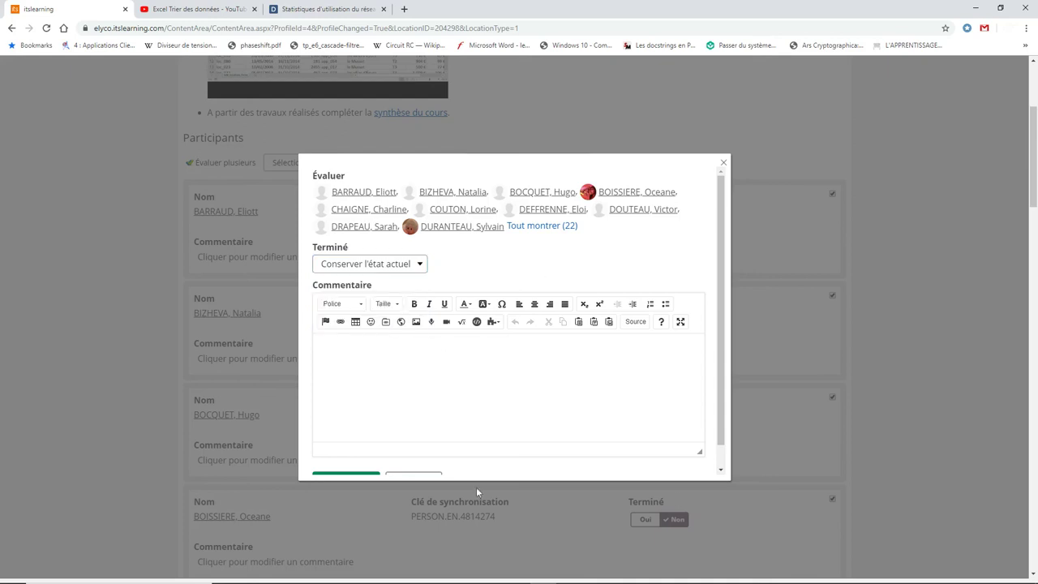
scroll(466, 430, down, 1)
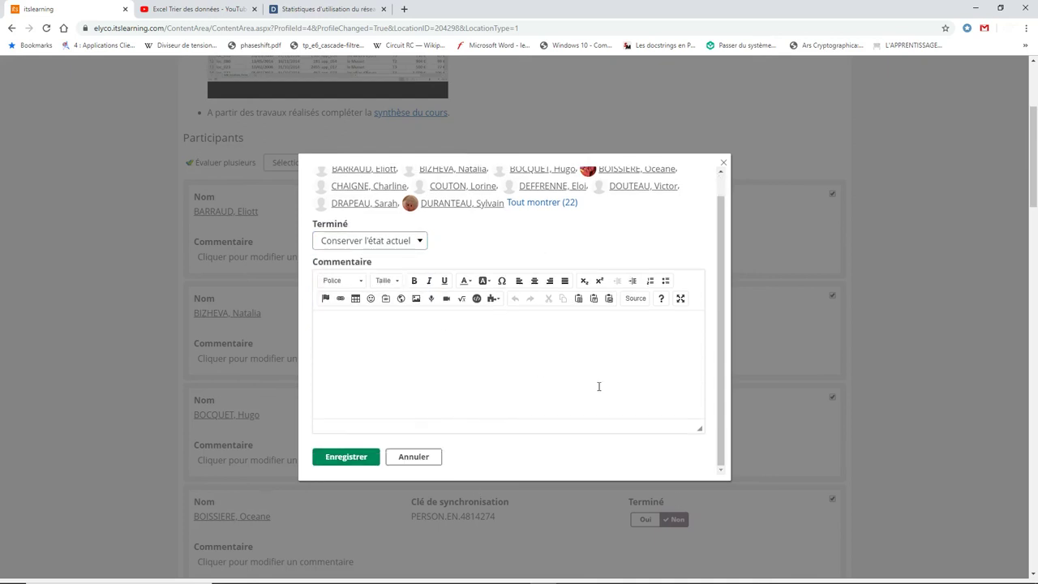
click(414, 458)
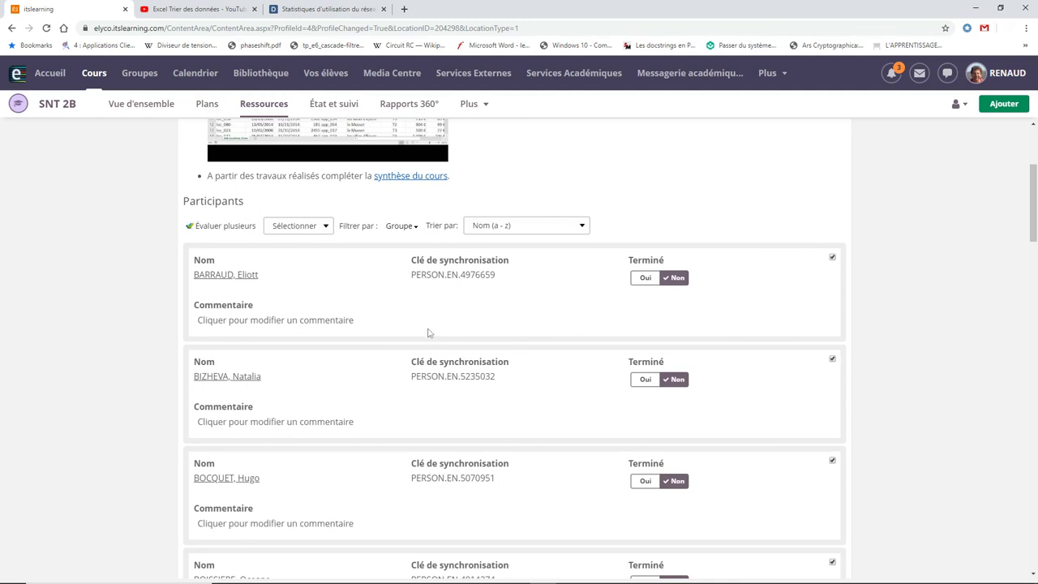
scroll(431, 311, up, 3)
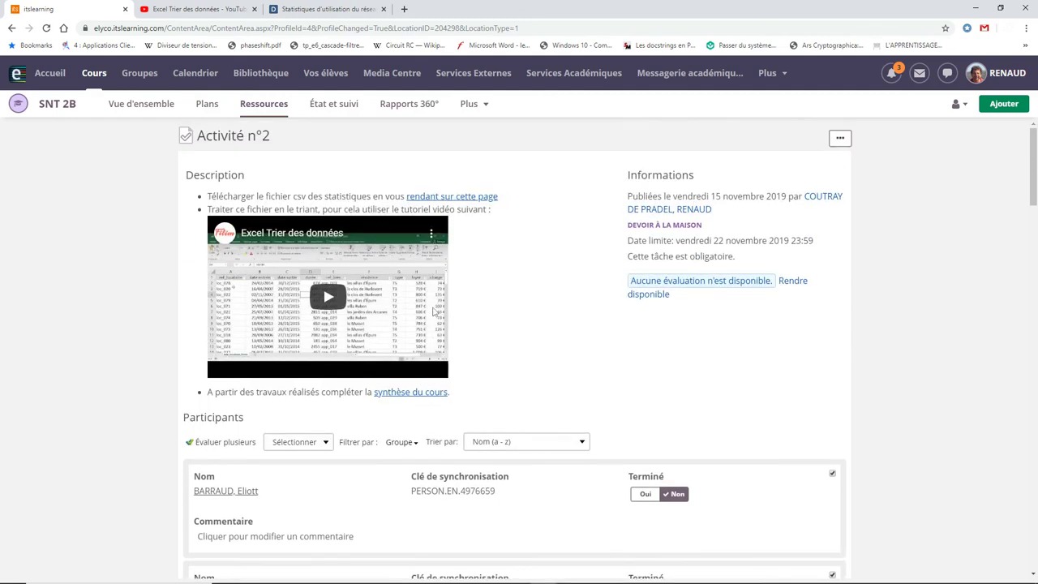